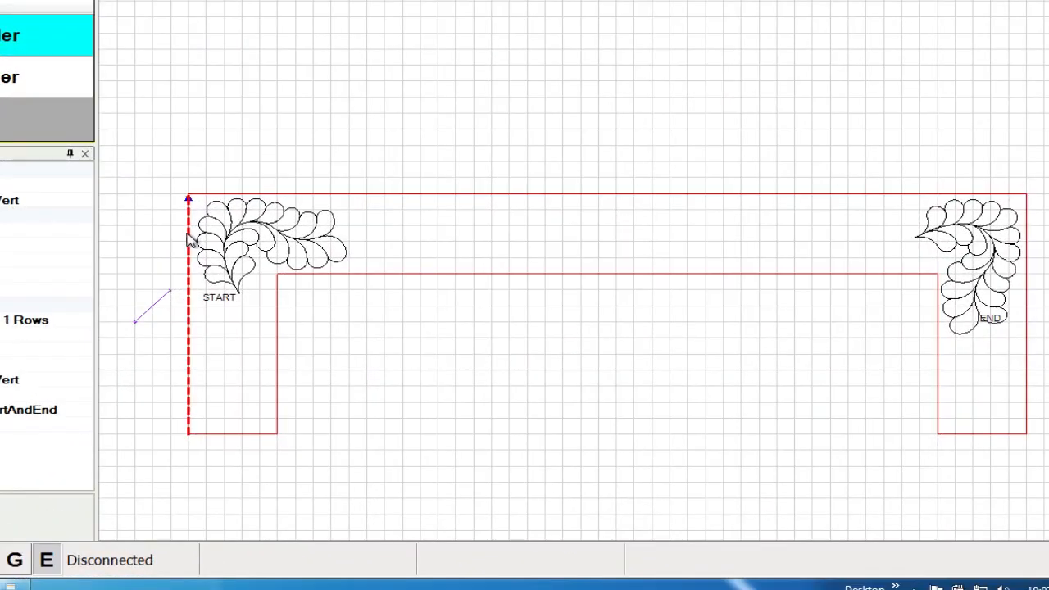
# Step: Measure the horizontal distance from the quilt border's left outer edge to the inner tip of the start corner feather
pyautogui.click(326, 240)
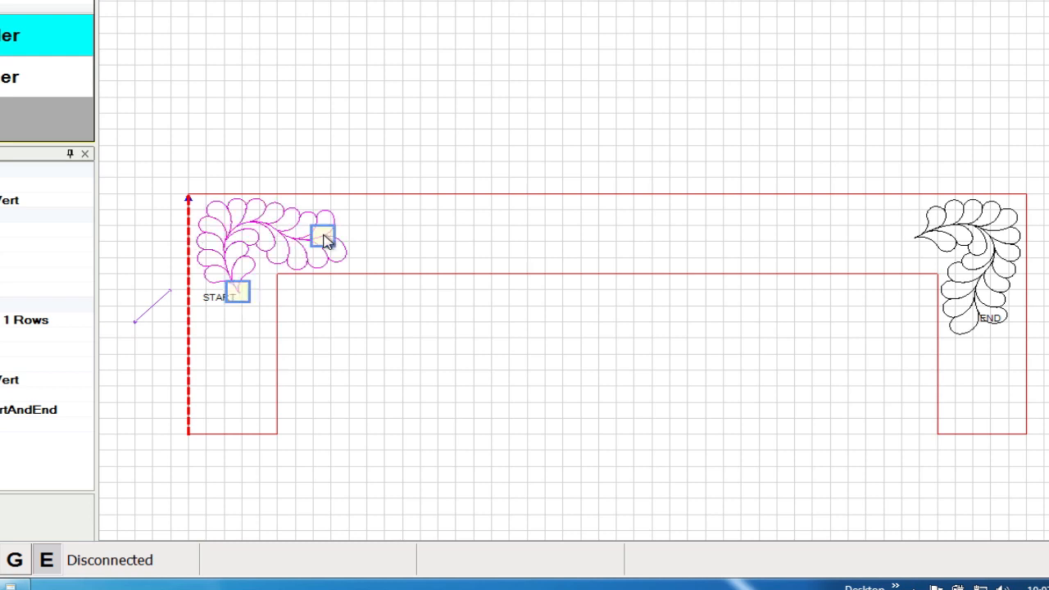
pyautogui.scroll(1, 314, 234)
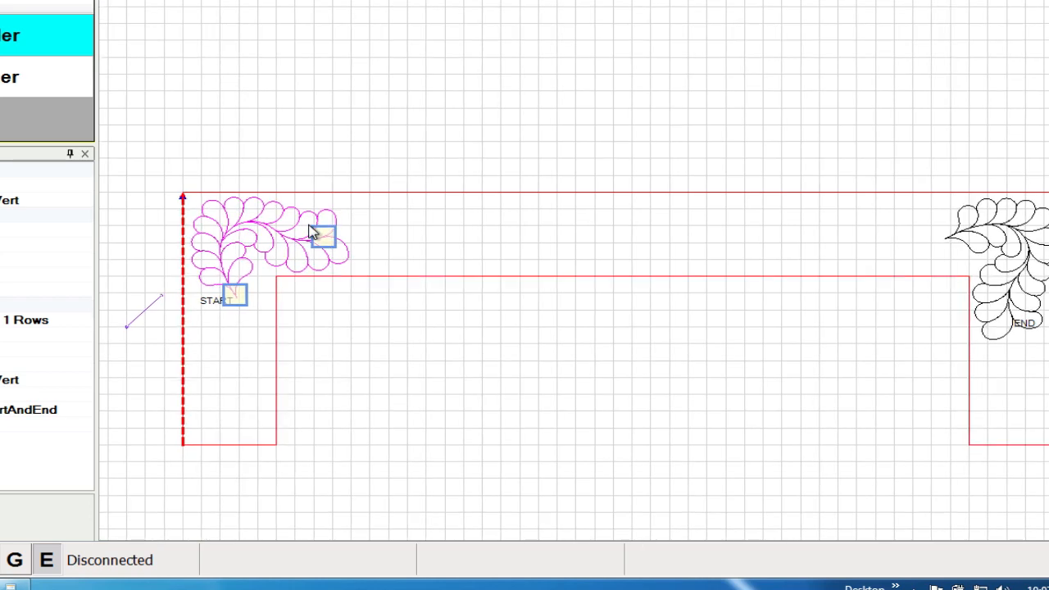
pyautogui.scroll(2, 312, 233)
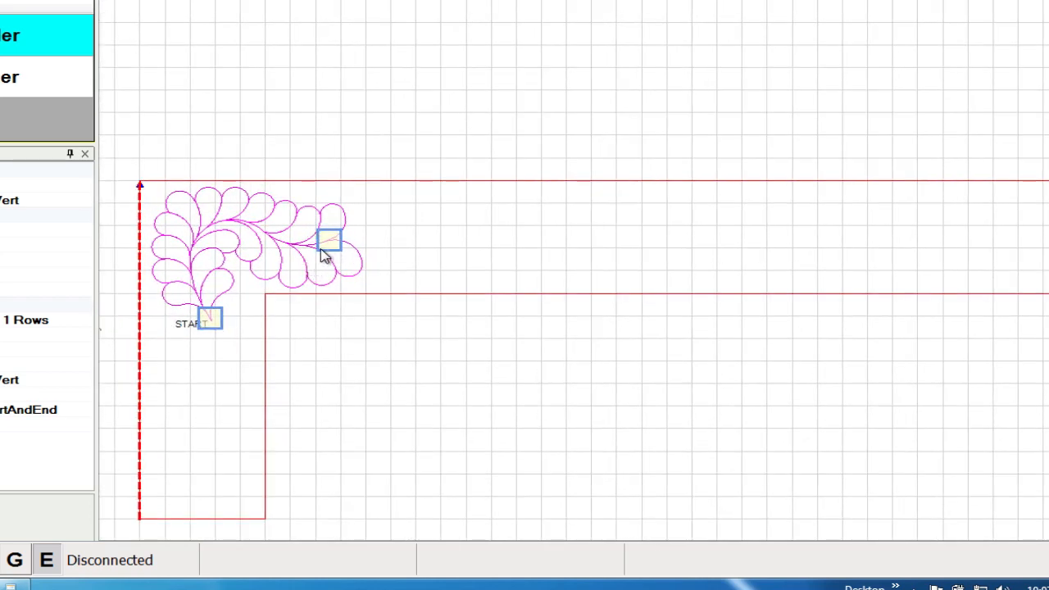
pyautogui.click(382, 203)
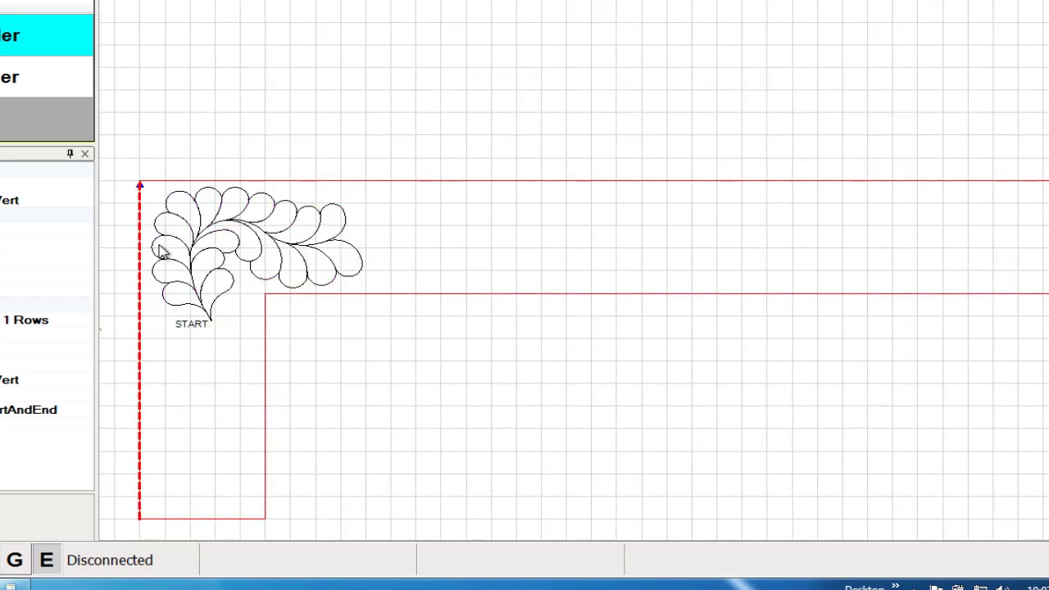
pyautogui.press('m')
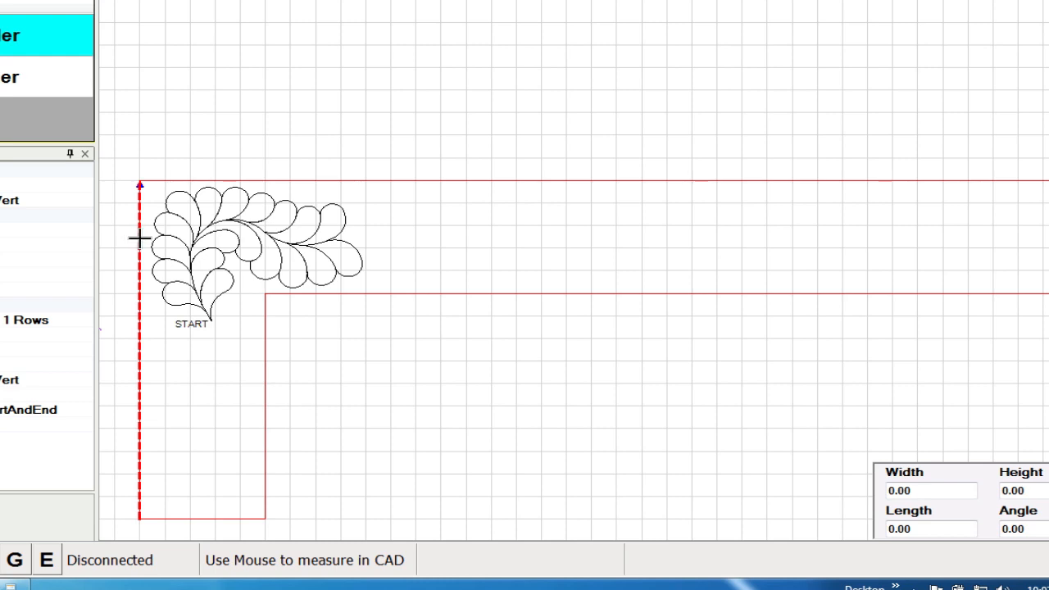
pyautogui.moveTo(139, 239); pyautogui.dragTo(337, 238)
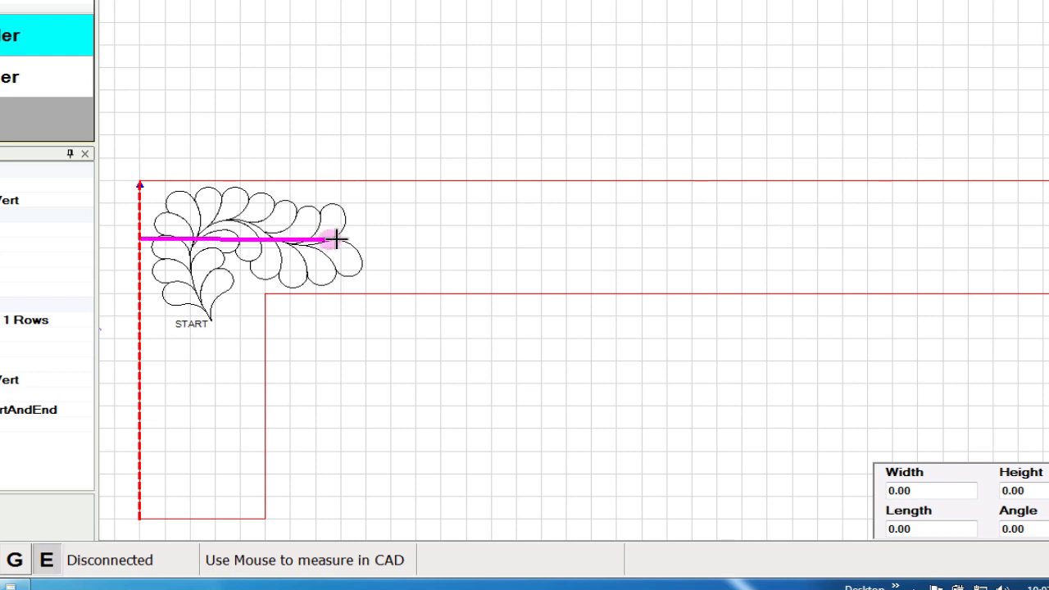
pyautogui.moveTo(334, 243); pyautogui.dragTo(334, 239)
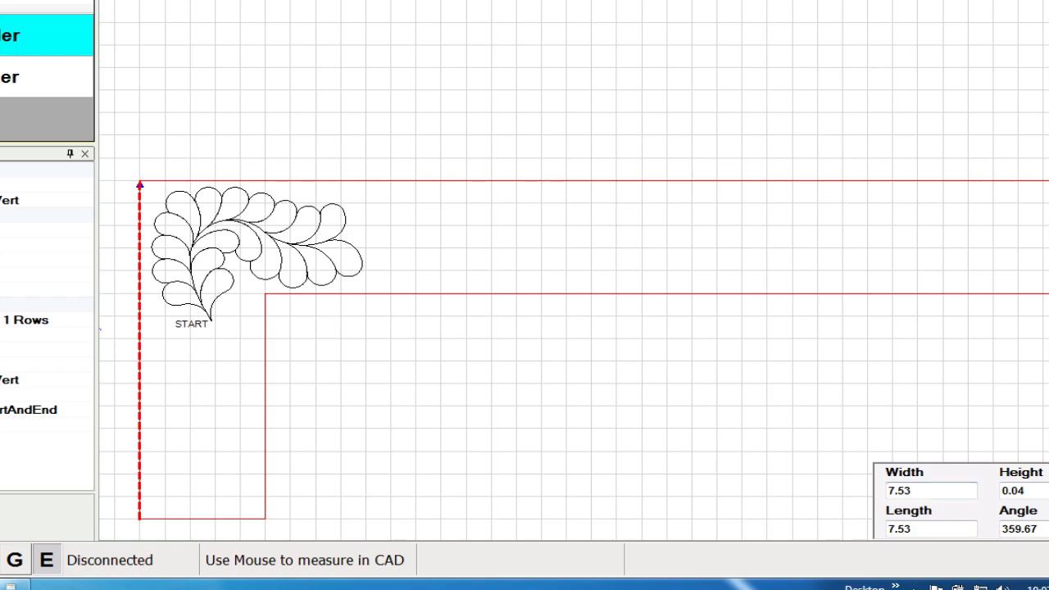
# Step: Measure the horizontal distance from the inner tip of the end corner feather to the border's right outer edge
pyautogui.scroll(-3, 1025, 445)
pyautogui.scroll(-1, 1027, 369)
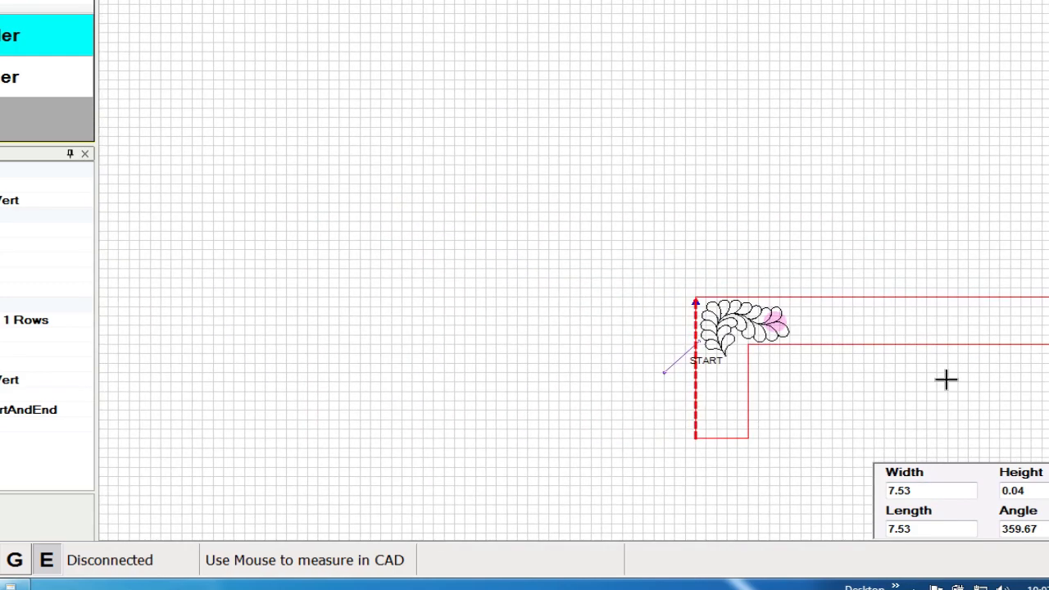
pyautogui.scroll(-1, 945, 378)
pyautogui.scroll(-3, 712, 377)
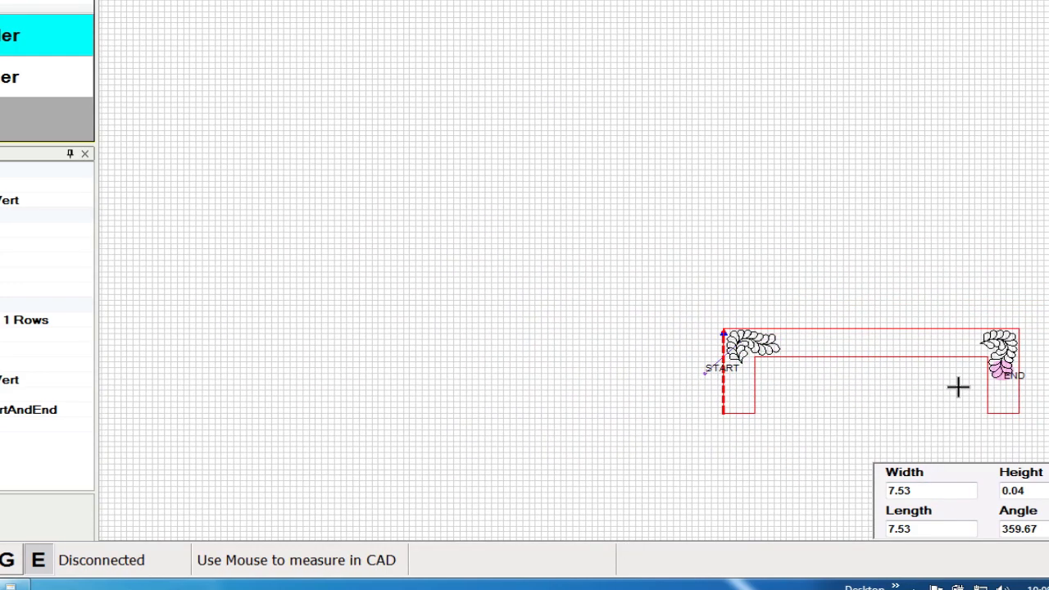
pyautogui.scroll(5, 957, 385)
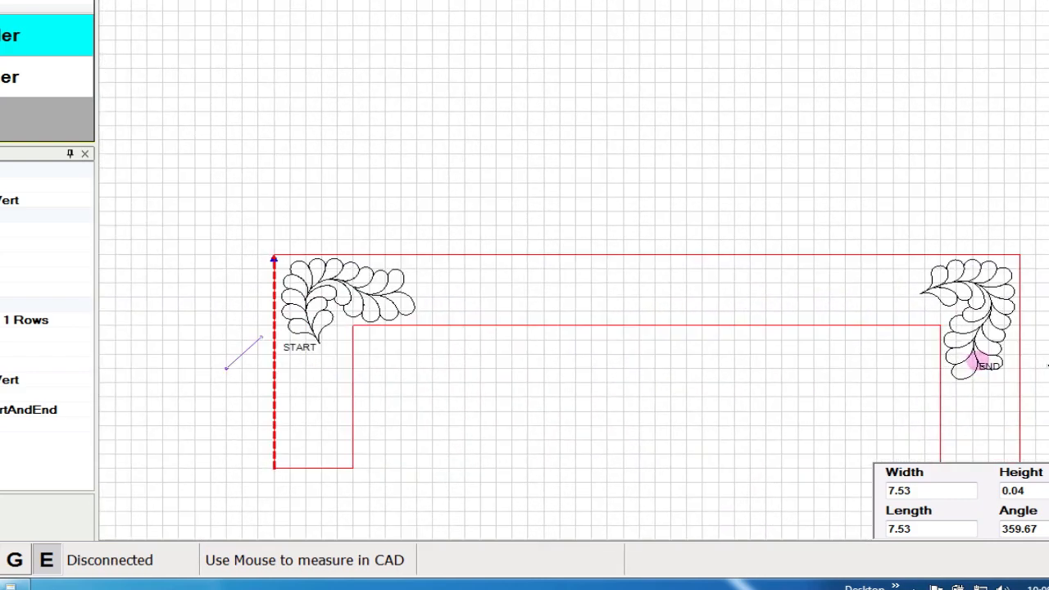
pyautogui.scroll(3, 1046, 367)
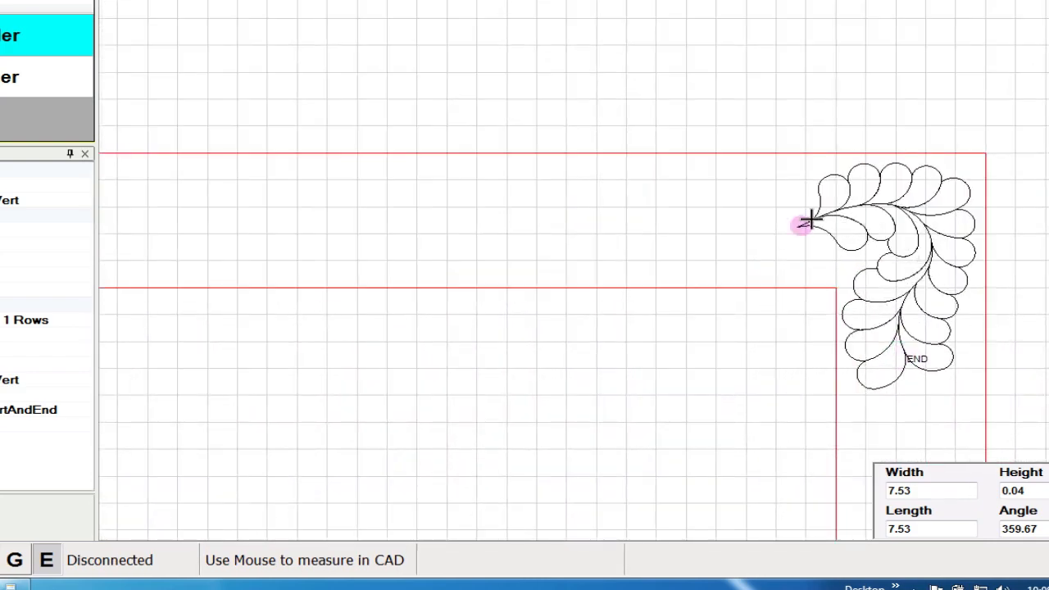
pyautogui.click(798, 221)
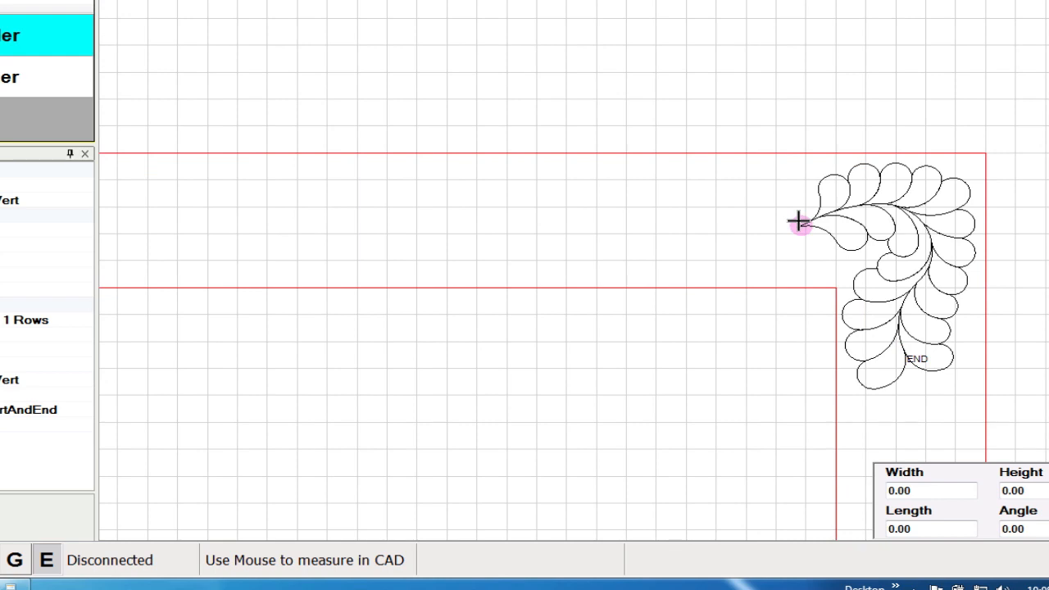
pyautogui.moveTo(798, 221); pyautogui.dragTo(987, 227)
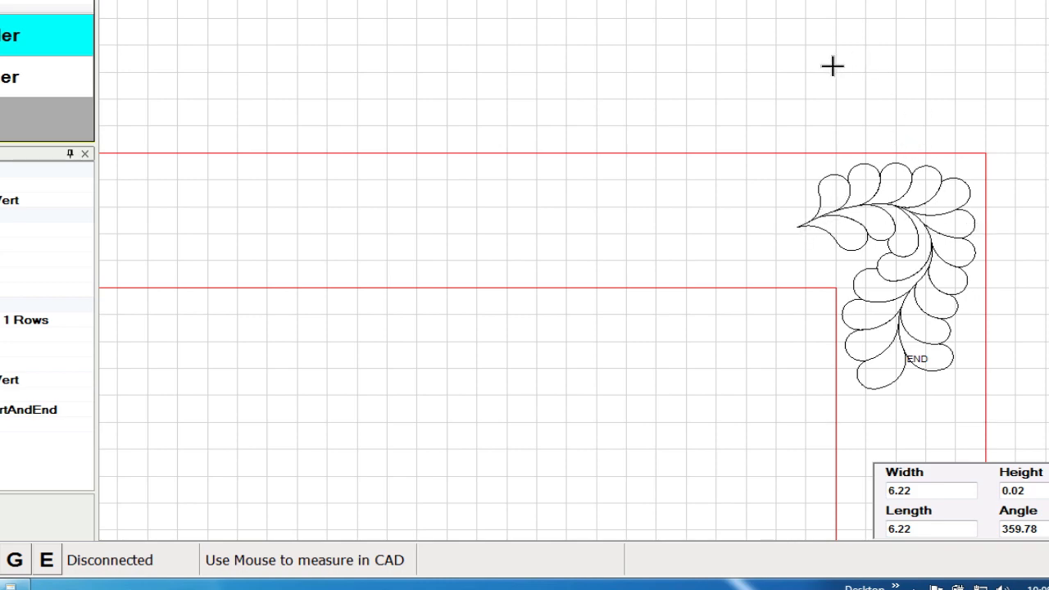
# Step: Switch to Calculator and subtract both corner measurements from the border length: 56 - 7.53 - 6.22, then minimize it
pyautogui.scroll(-2, 831, 65)
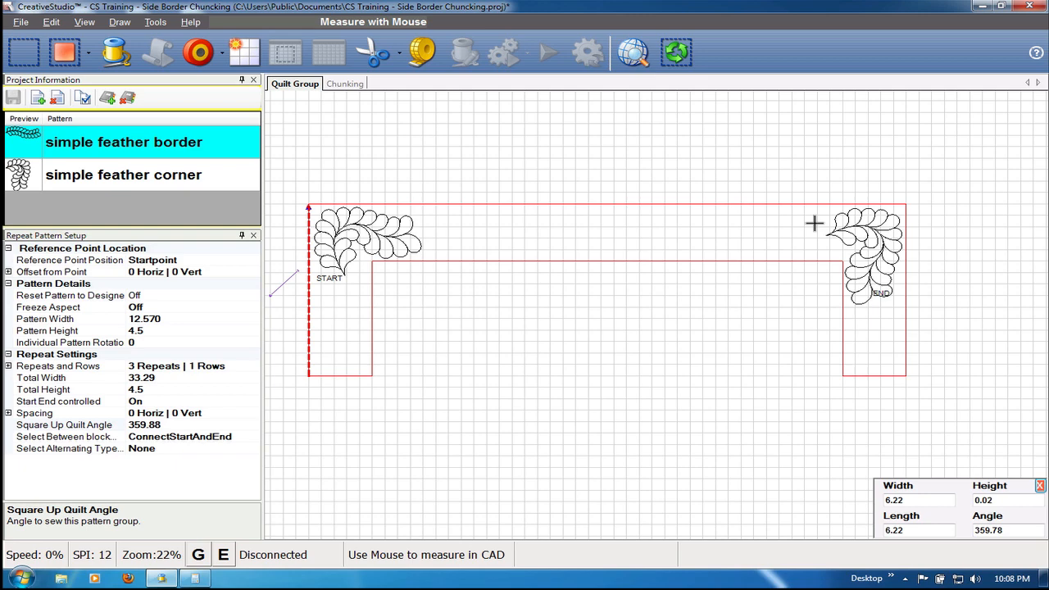
pyautogui.click(195, 578)
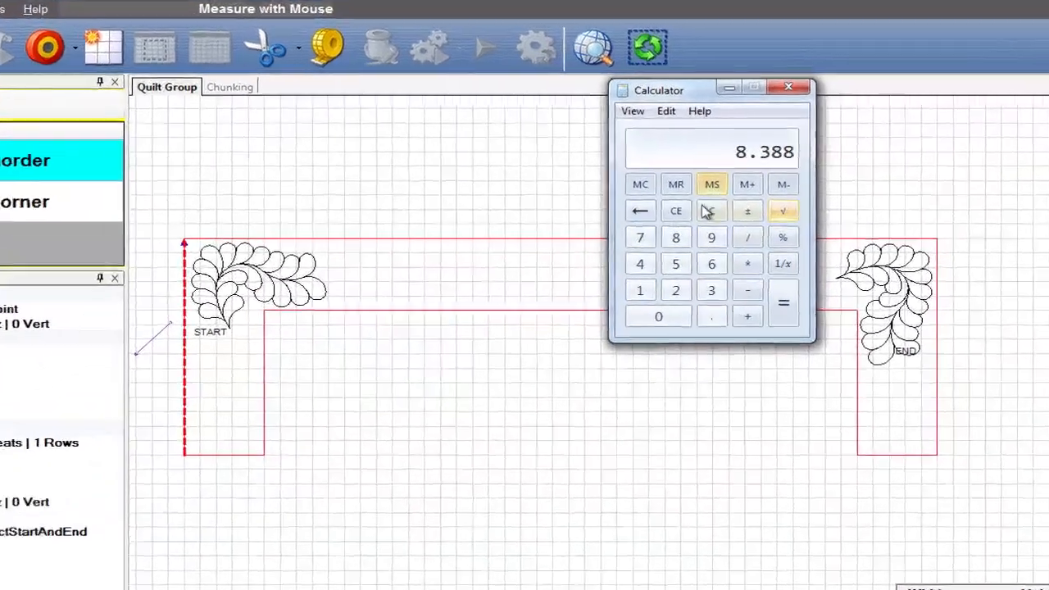
pyautogui.click(698, 185)
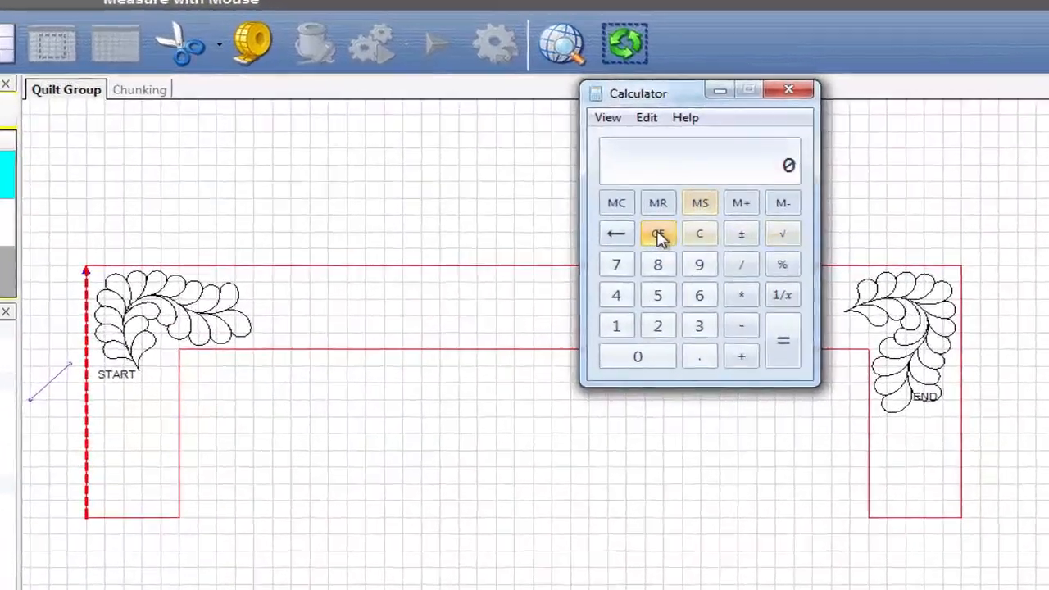
pyautogui.write('56')
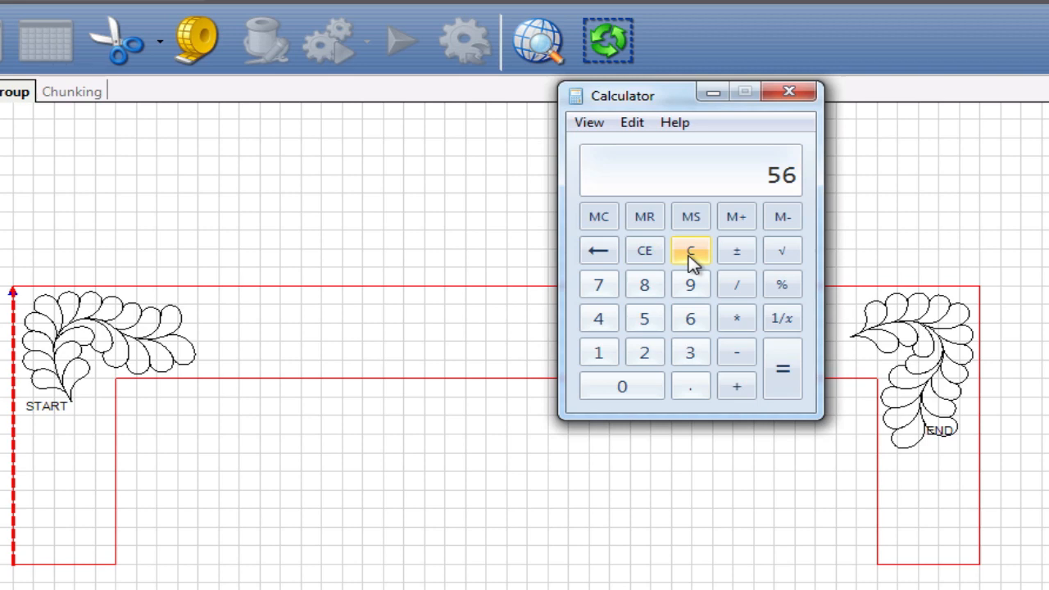
pyautogui.press('-')
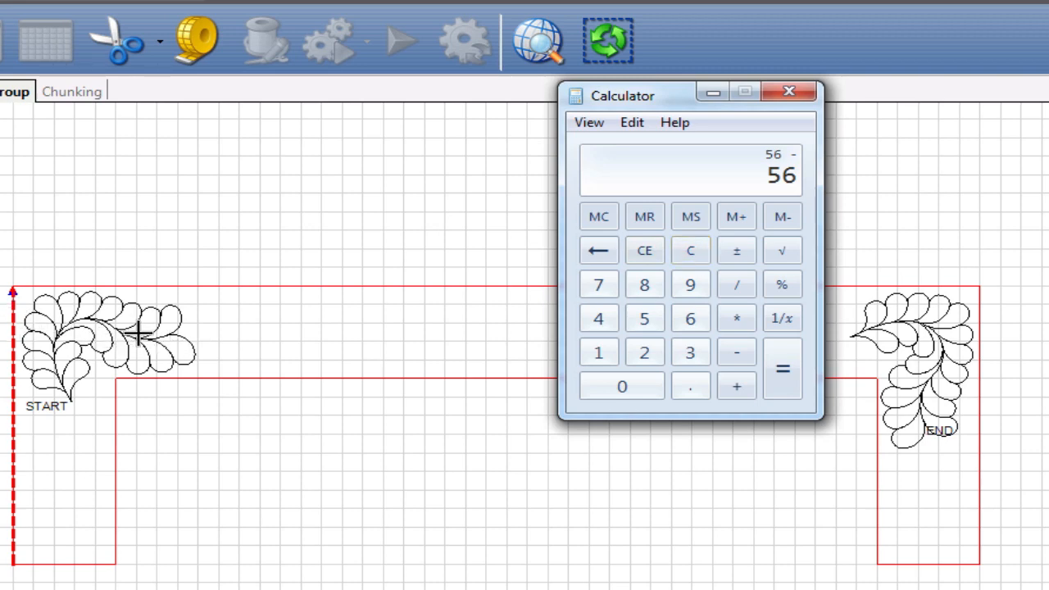
pyautogui.write('7.53')
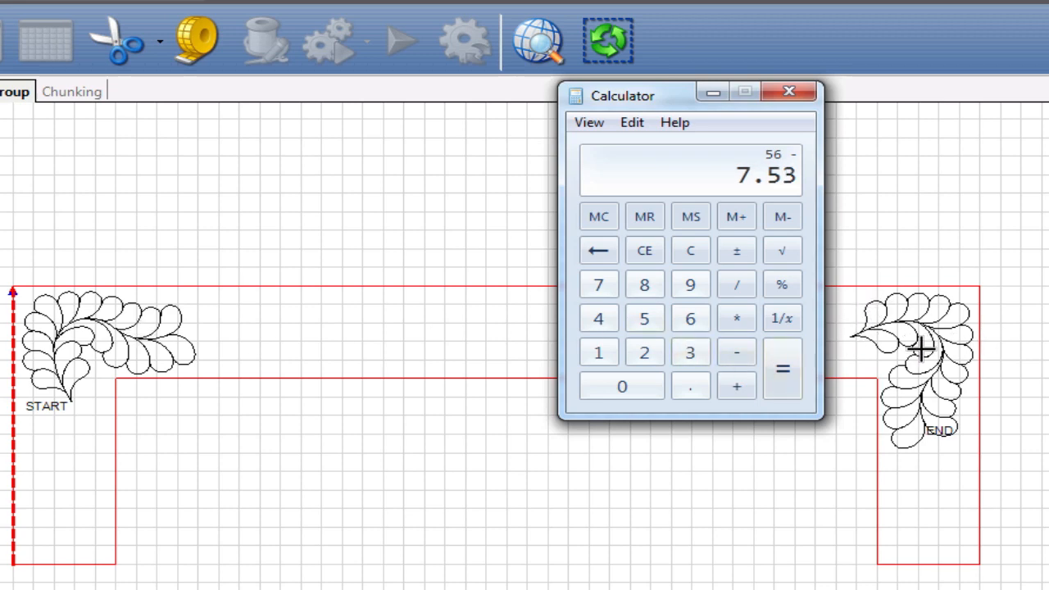
pyautogui.press('-')
pyautogui.write('6.')
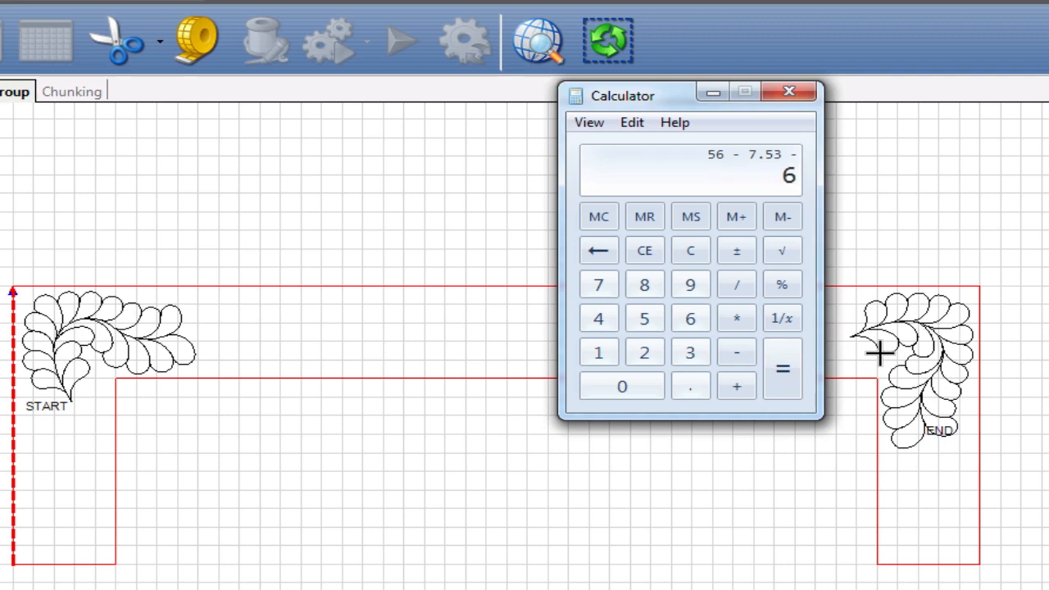
pyautogui.write('22')
pyautogui.press('Return')
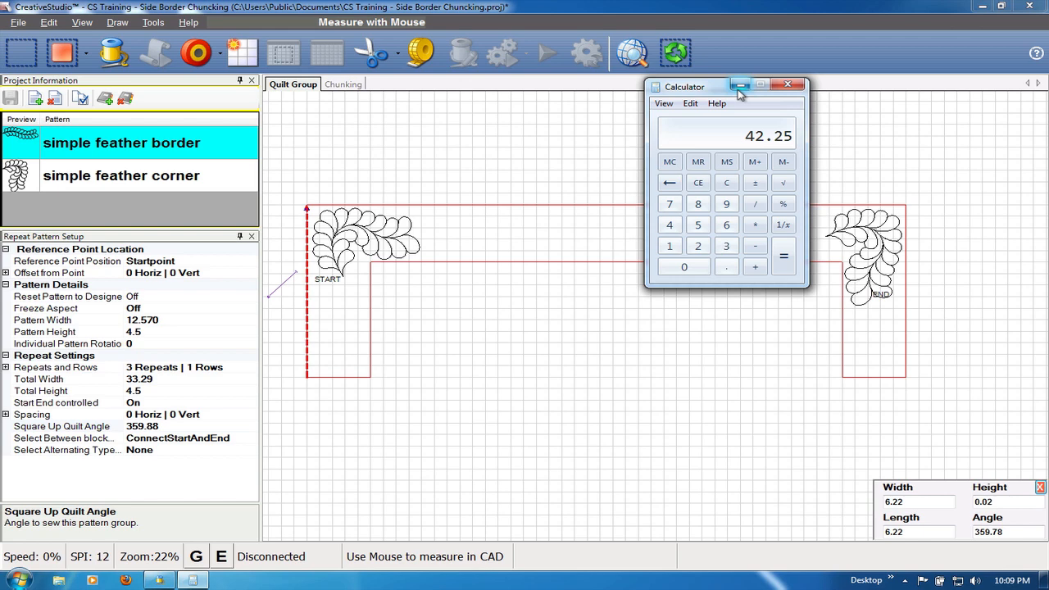
pyautogui.click(740, 87)
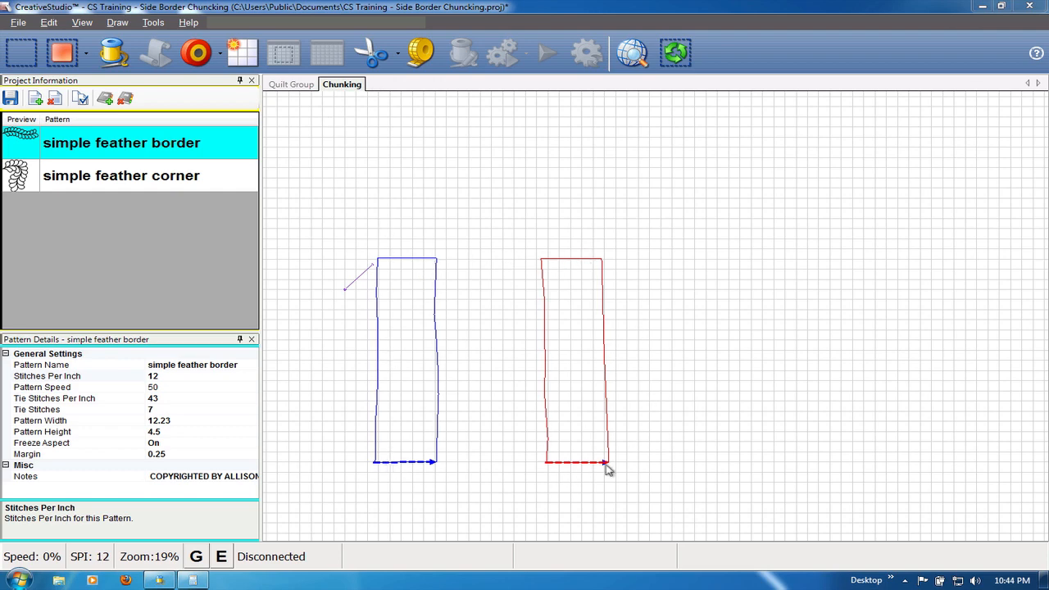
# Step: Start a Repeat Pattern of the simple feather border for the right-hand chunking boundary with a total width of 41.25
pyautogui.click(407, 400)
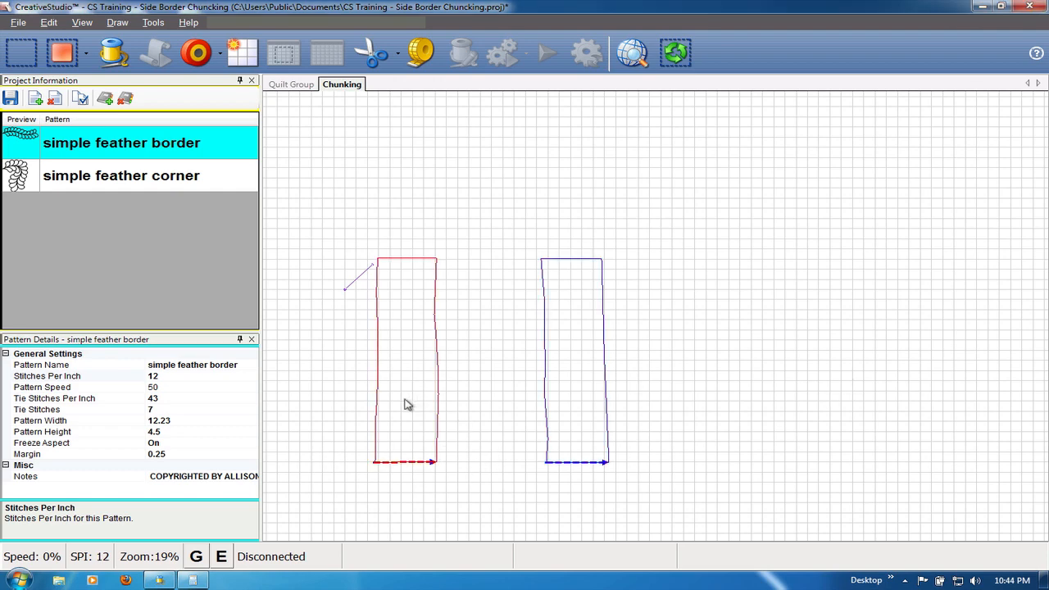
pyautogui.click(581, 401)
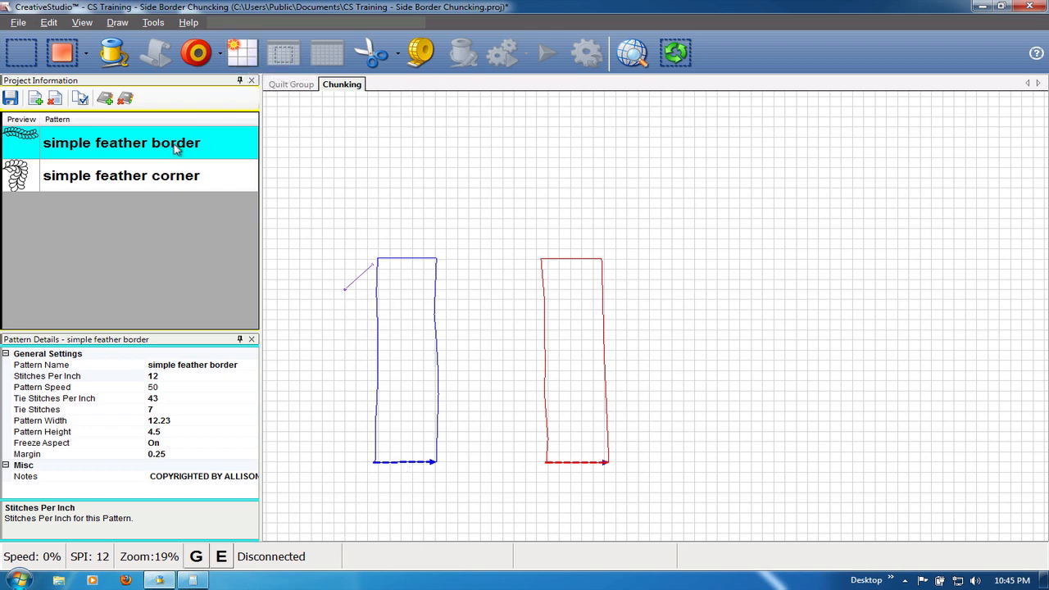
pyautogui.click(243, 54)
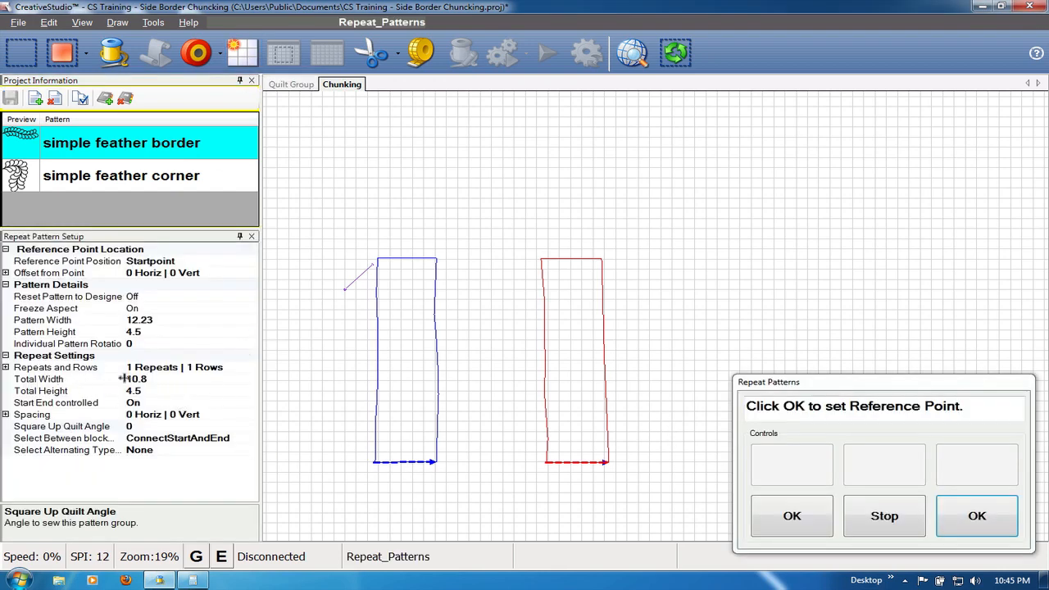
pyautogui.click(163, 380)
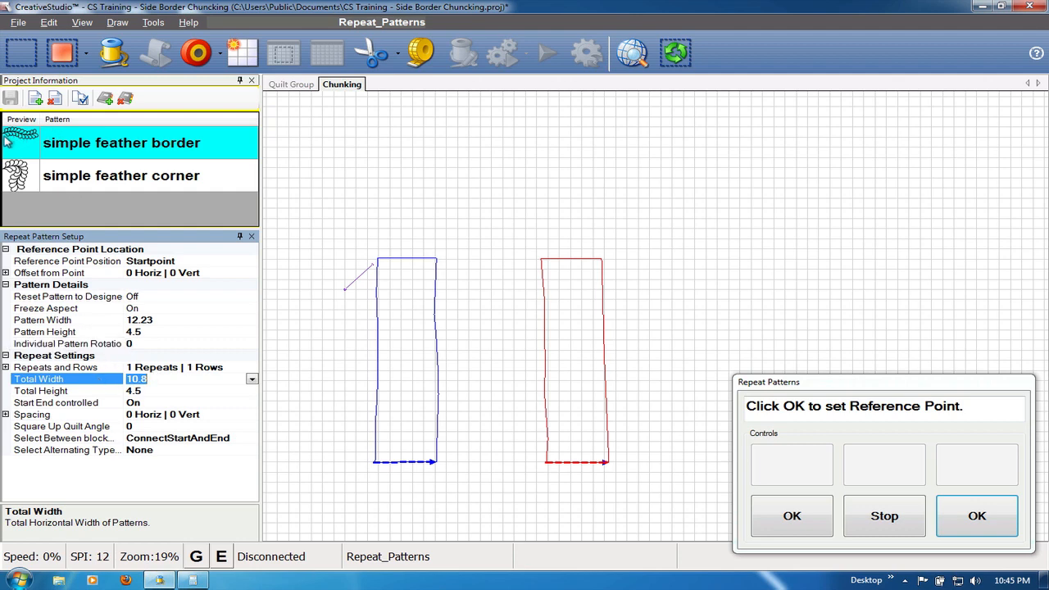
pyautogui.click(286, 151)
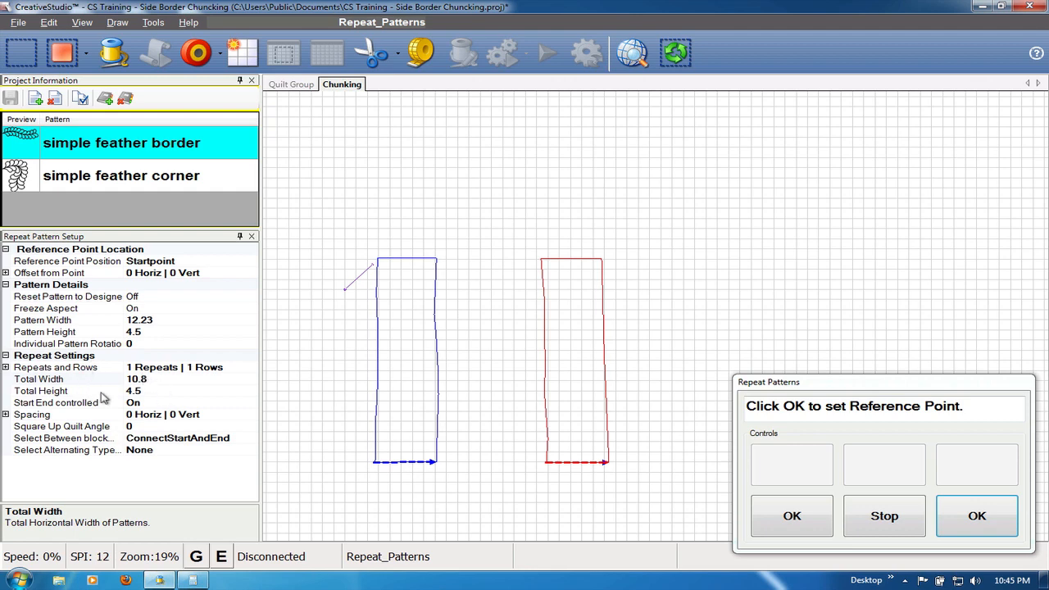
pyautogui.click(149, 378)
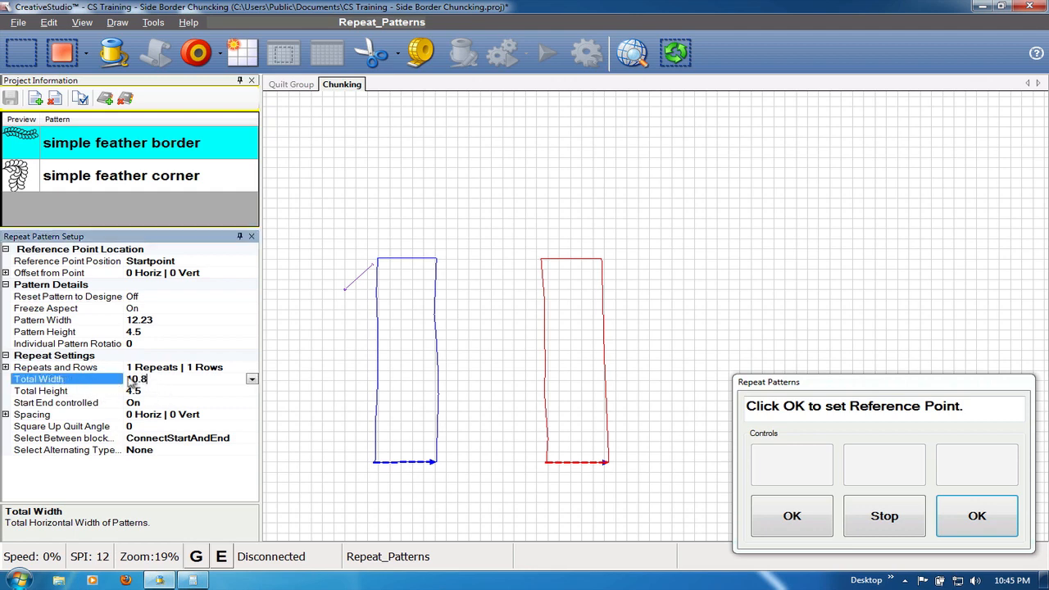
pyautogui.moveTo(156, 381); pyautogui.dragTo(129, 381)
pyautogui.write('41.25')
# Step: Set the Square Up Quilt Angle to 90 and set the reference point to place the repeated feather border
pyautogui.click(144, 425)
pyautogui.doubleClick(145, 426)
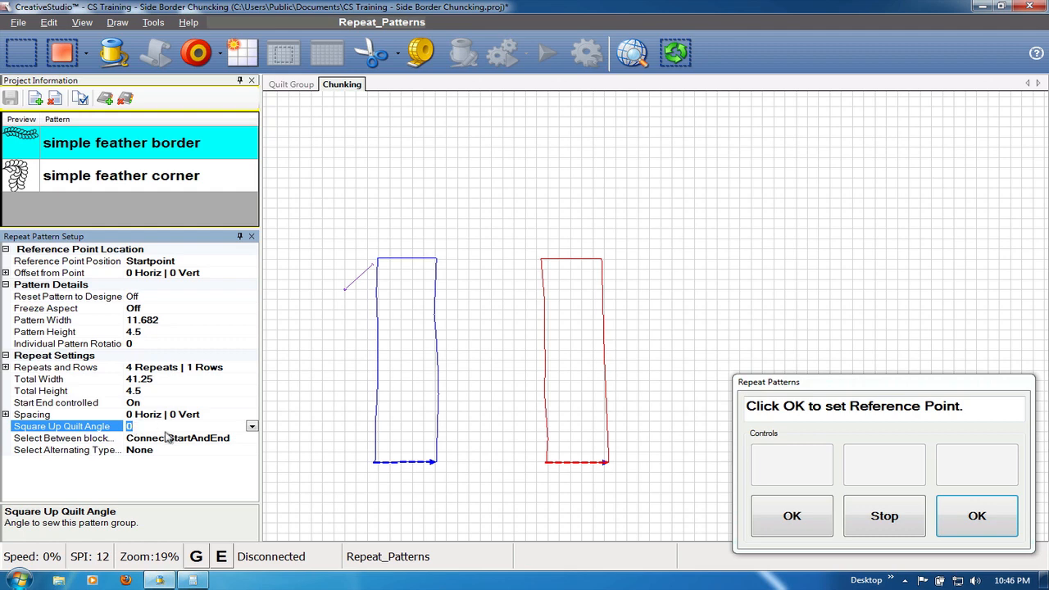
pyautogui.write('90')
pyautogui.click(976, 516)
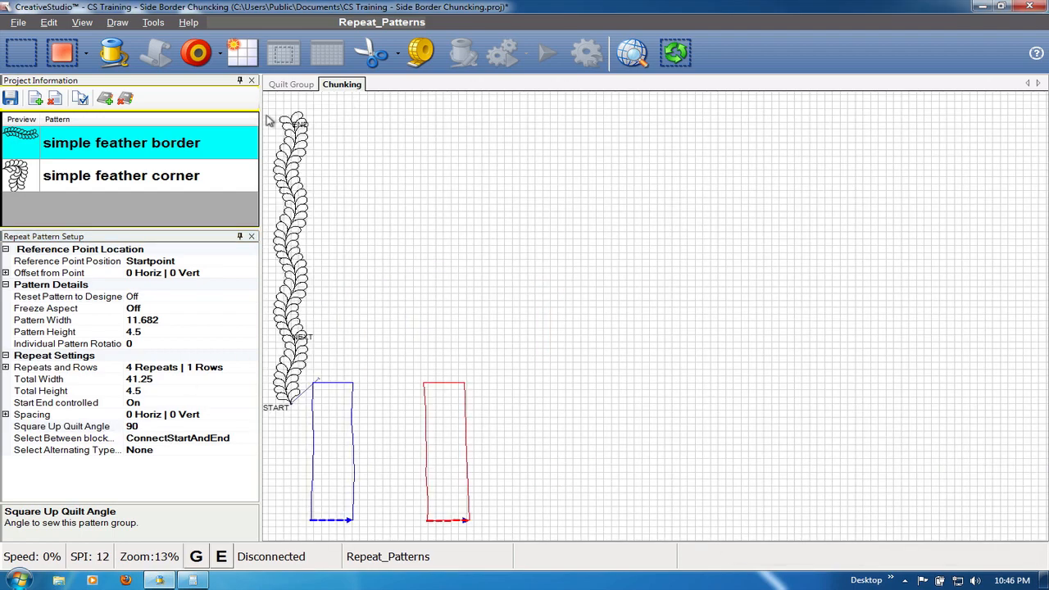
# Step: Move the vertical feather border into the gap between the two chunking boundaries, with its start near their lower edges
pyautogui.click(344, 135)
pyautogui.moveTo(333, 136); pyautogui.dragTo(279, 406)
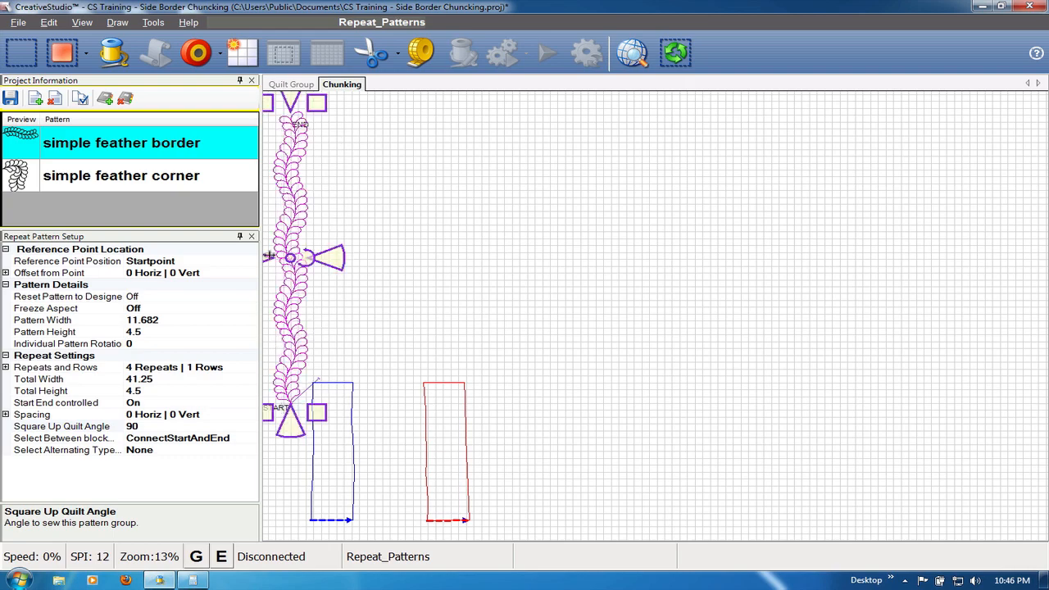
pyautogui.moveTo(288, 258); pyautogui.dragTo(382, 369)
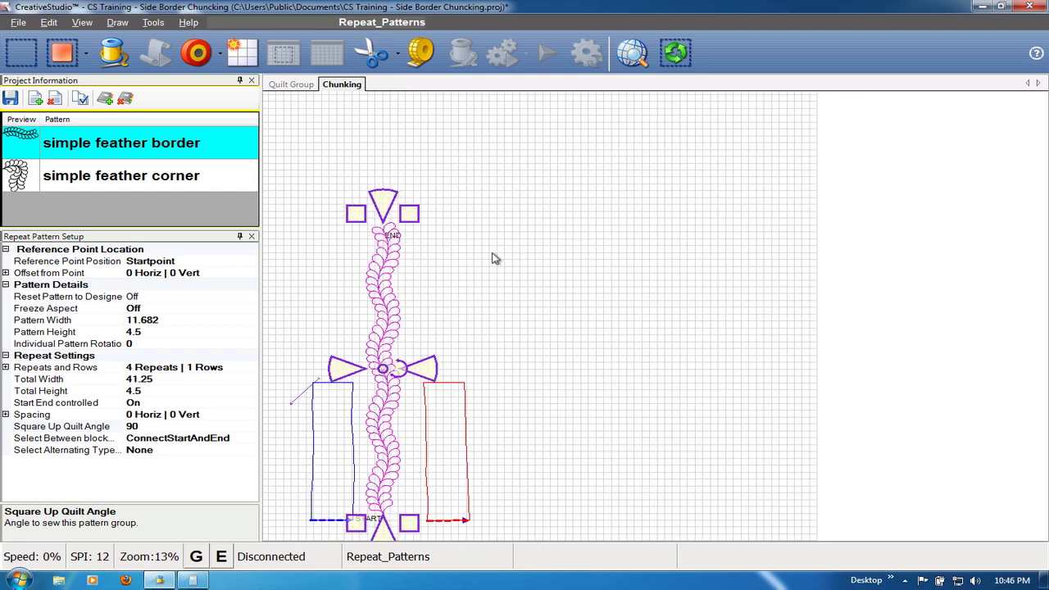
pyautogui.scroll(-2, 512, 237)
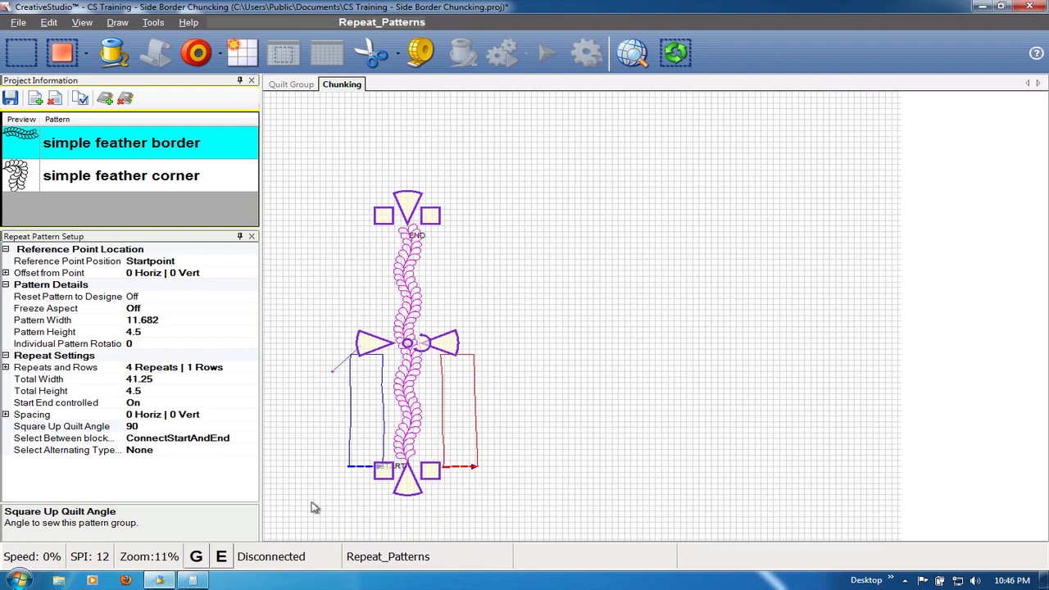
pyautogui.scroll(3, 312, 507)
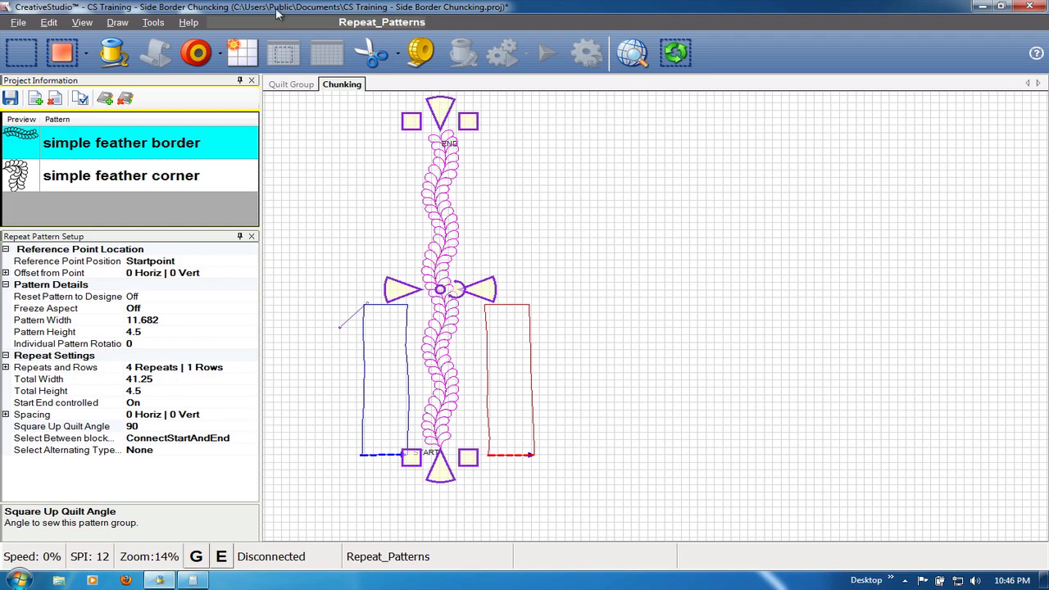
# Step: Start another Repeat Pattern of the simple feather border with a total width of 41.25
pyautogui.click(243, 52)
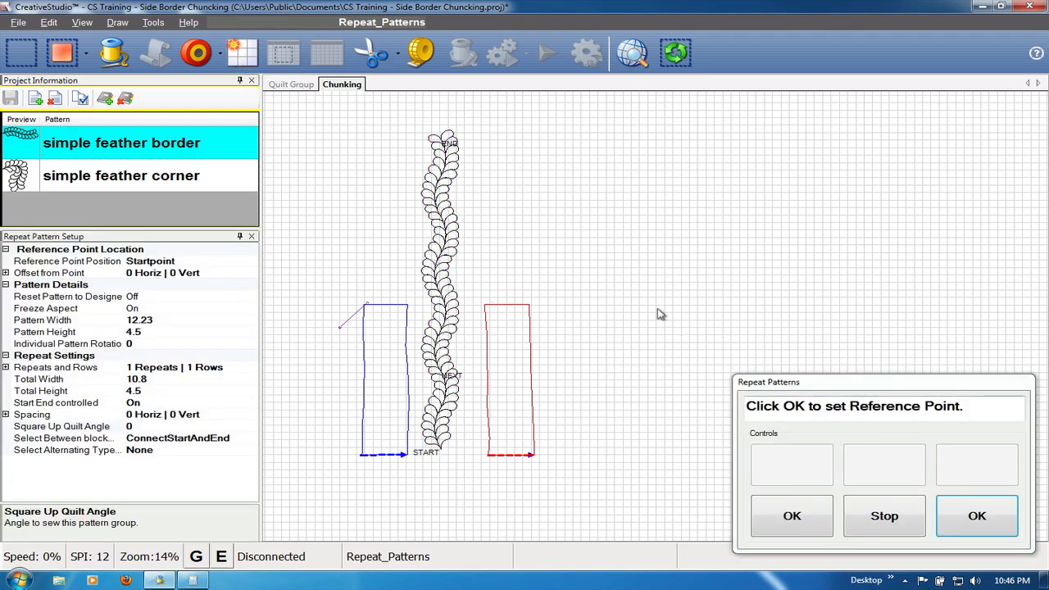
pyautogui.click(190, 378)
pyautogui.doubleClick(190, 379)
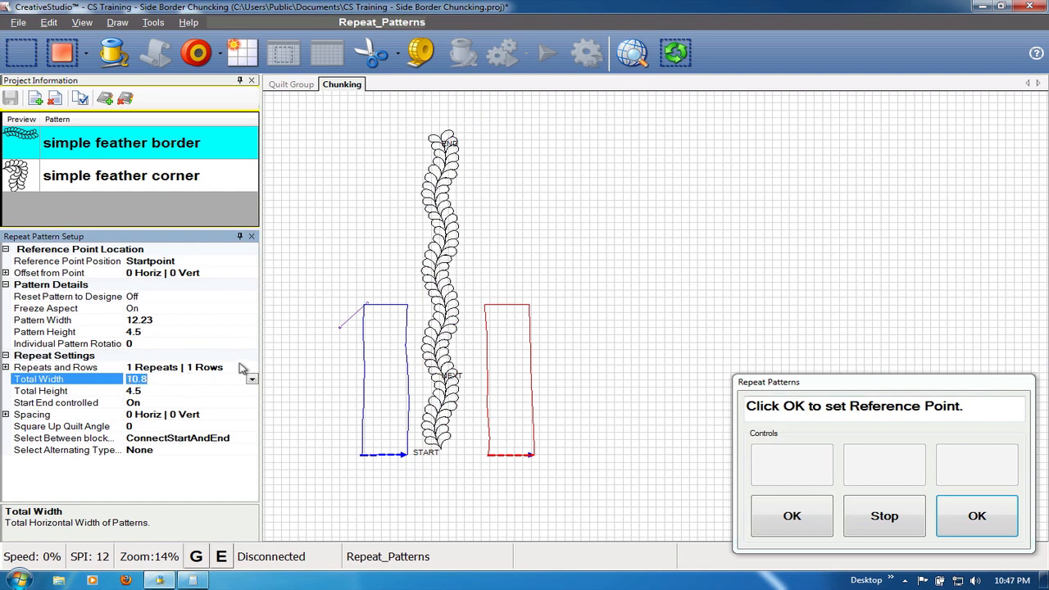
pyautogui.write('41')
# Step: Return the Select Between block option from BobbinPullUp to ConnectStartAndEnd
pyautogui.doubleClick(156, 438)
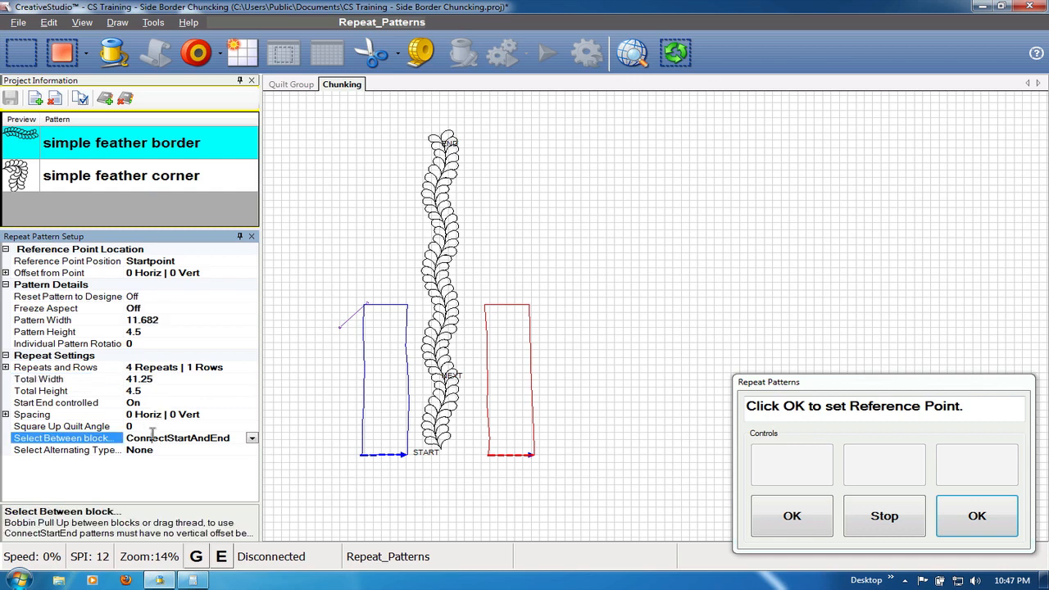
pyautogui.click(143, 426)
pyautogui.click(224, 442)
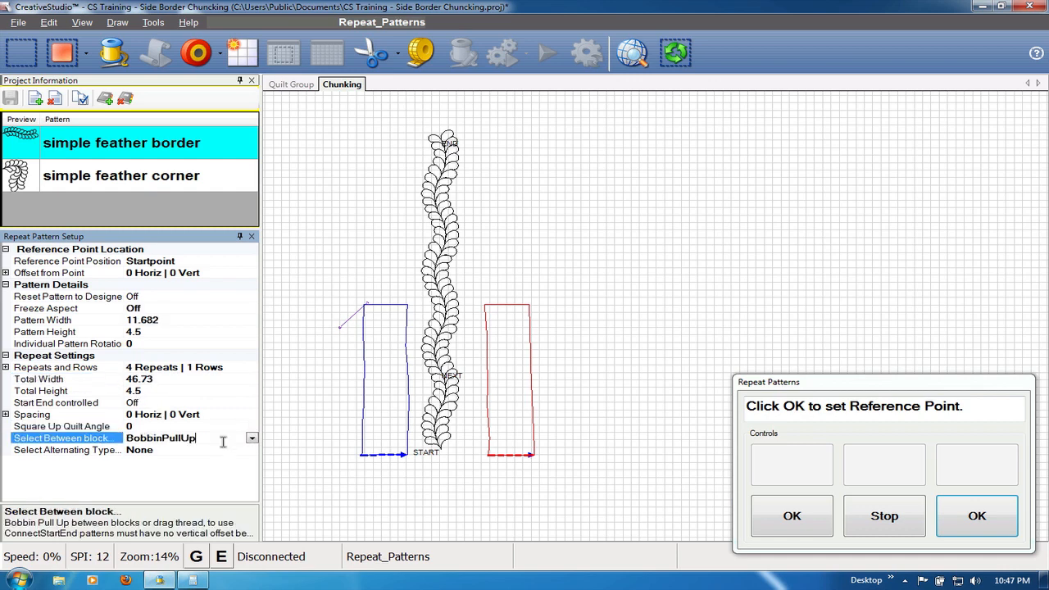
pyautogui.click(252, 440)
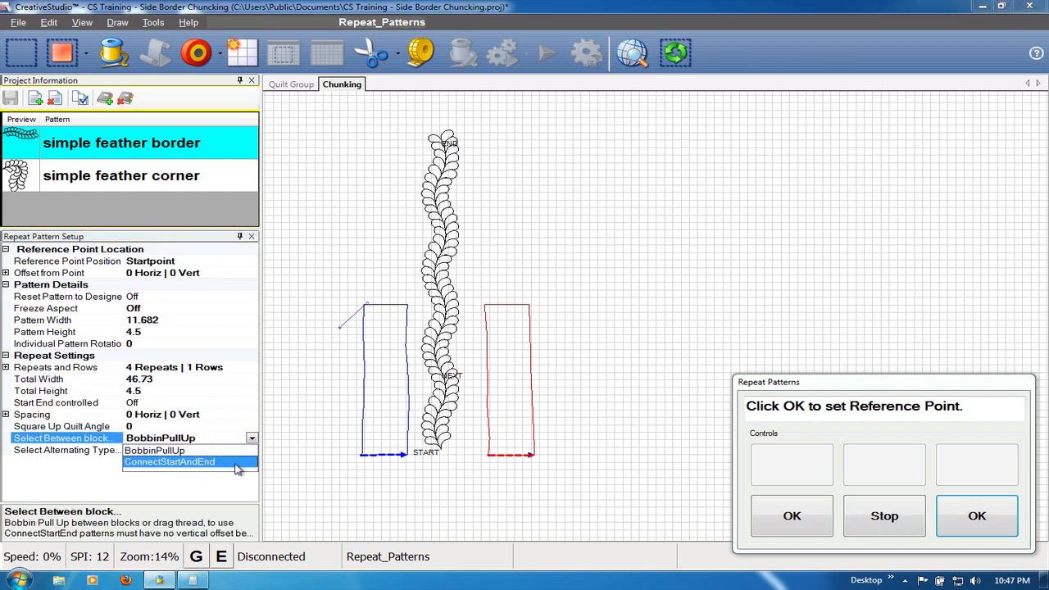
pyautogui.click(235, 464)
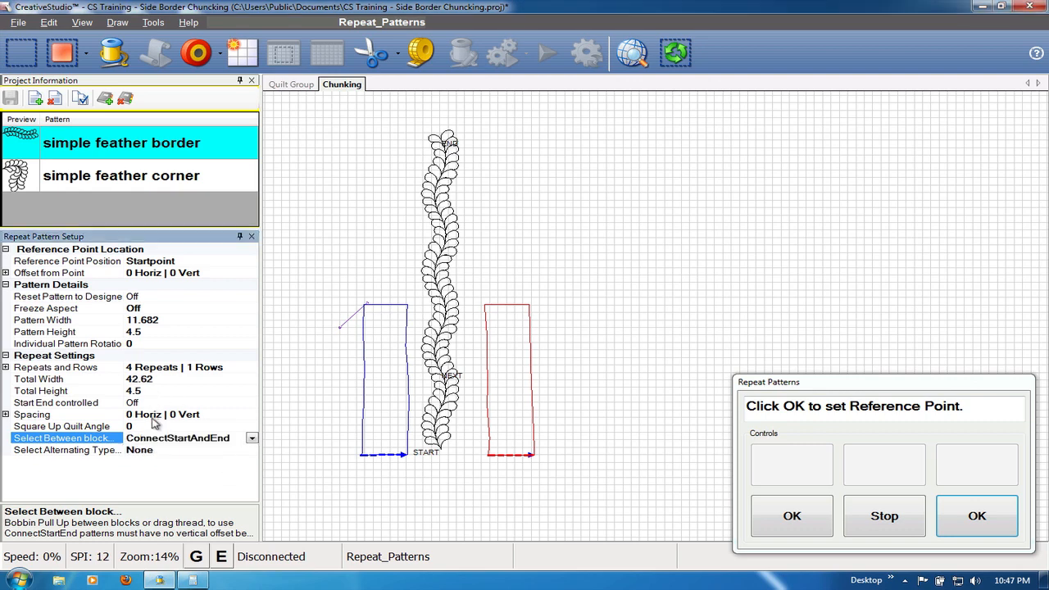
# Step: Set the Square Up Quilt Angle to 270 and set the reference point to place the second feather border
pyautogui.click(146, 426)
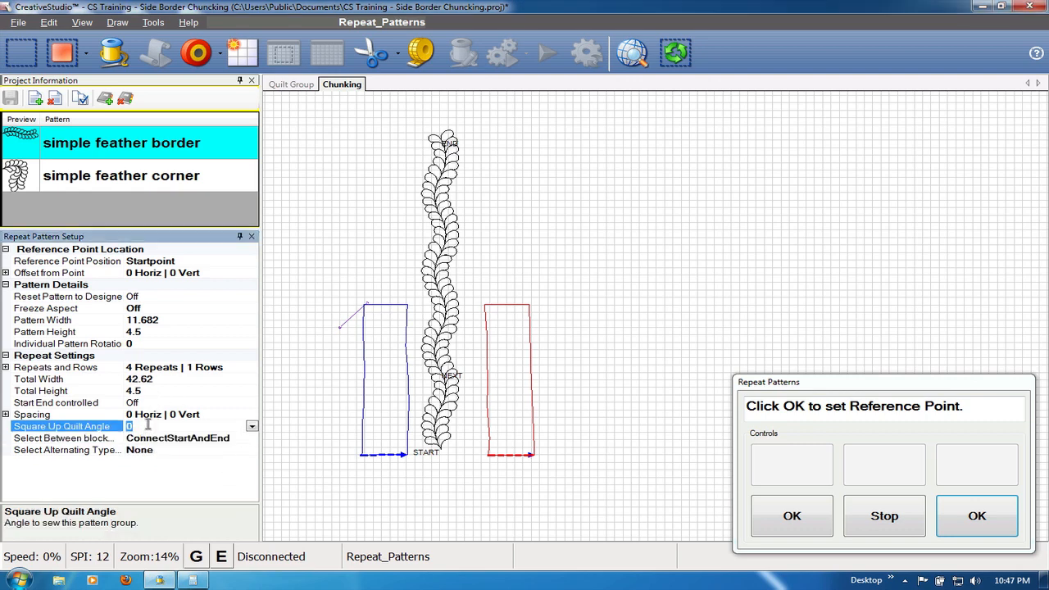
pyautogui.click(400, 344)
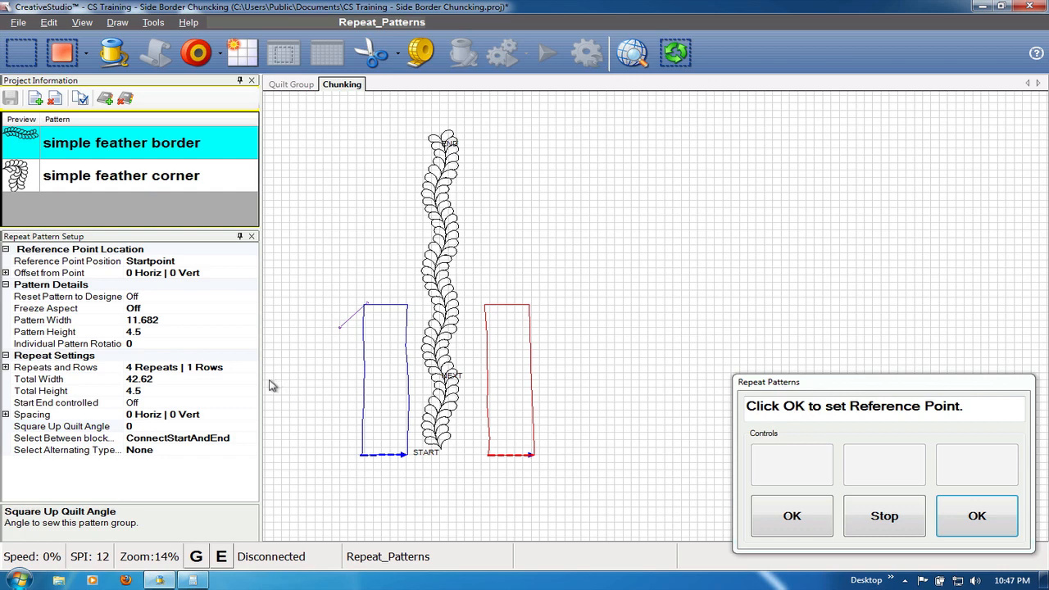
pyautogui.click(180, 426)
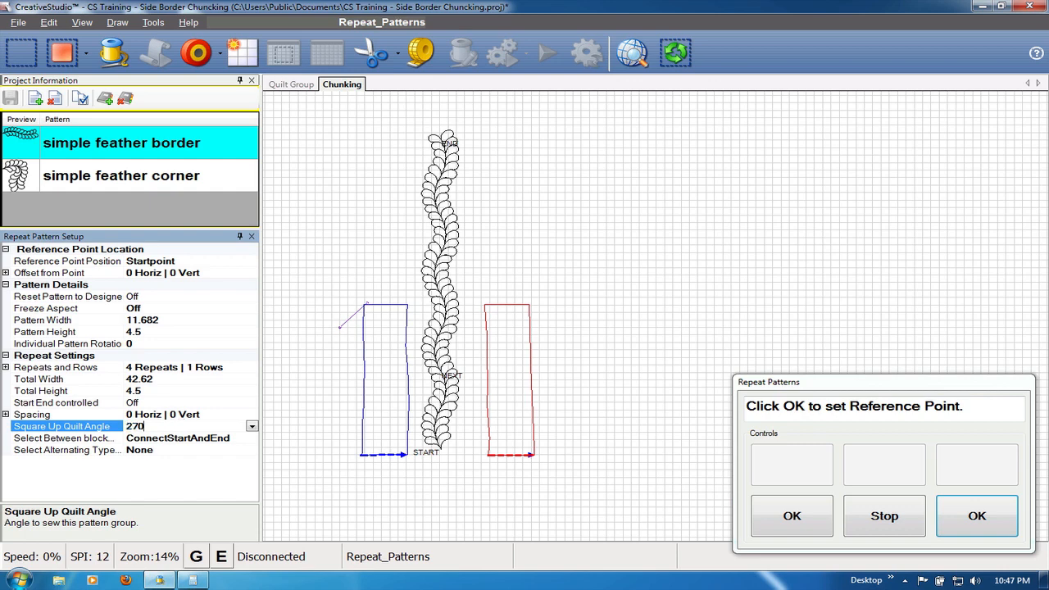
pyautogui.click(791, 516)
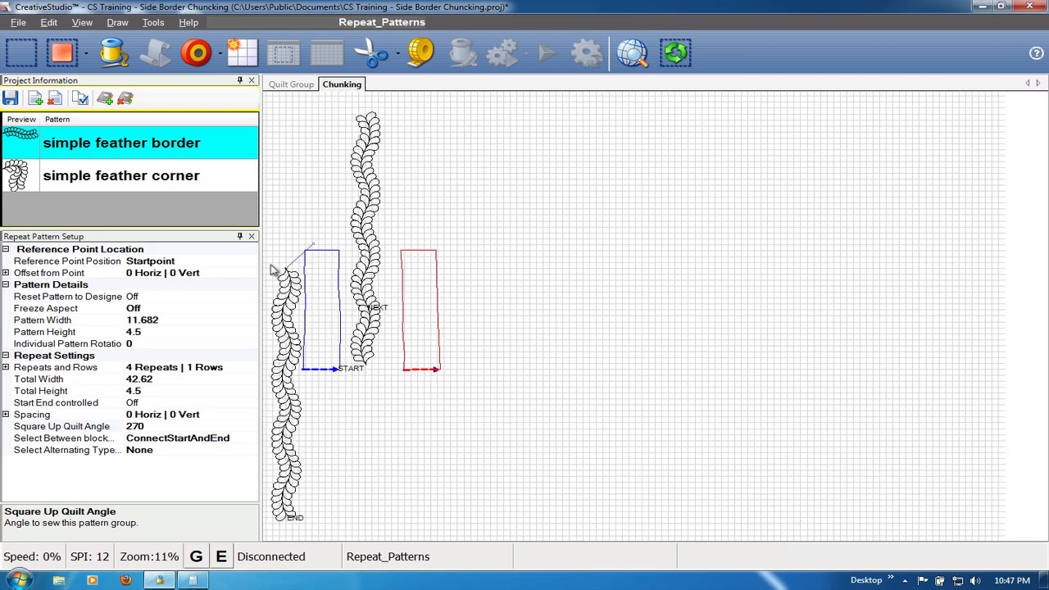
# Step: Move the second feather border to the right of the red chunking boundary, with its end level with the boundary's lower edge
pyautogui.click(285, 396)
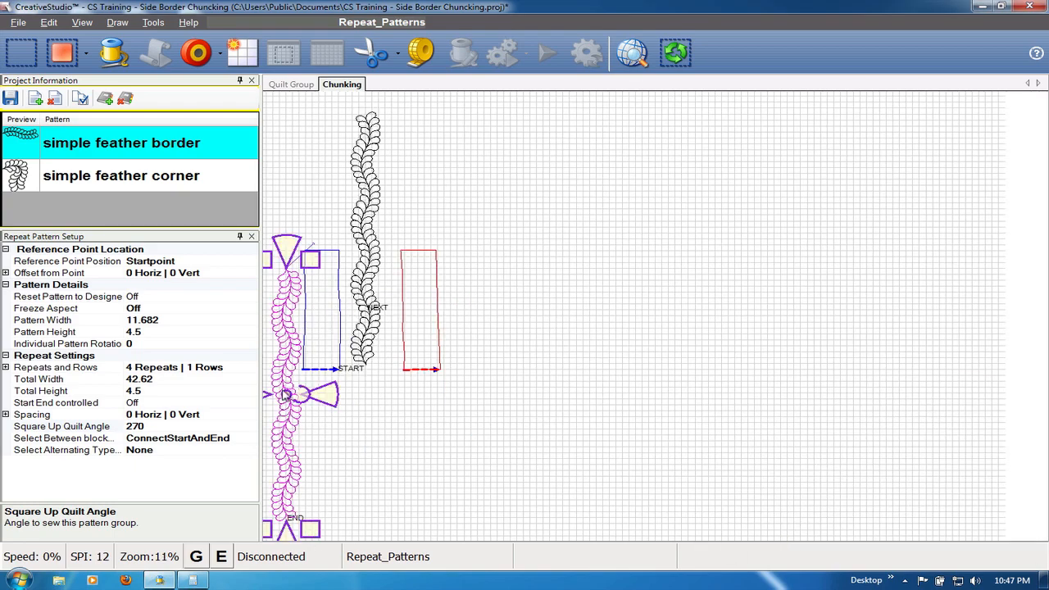
pyautogui.moveTo(286, 396); pyautogui.dragTo(480, 244)
pyautogui.scroll(-2, 571, 300)
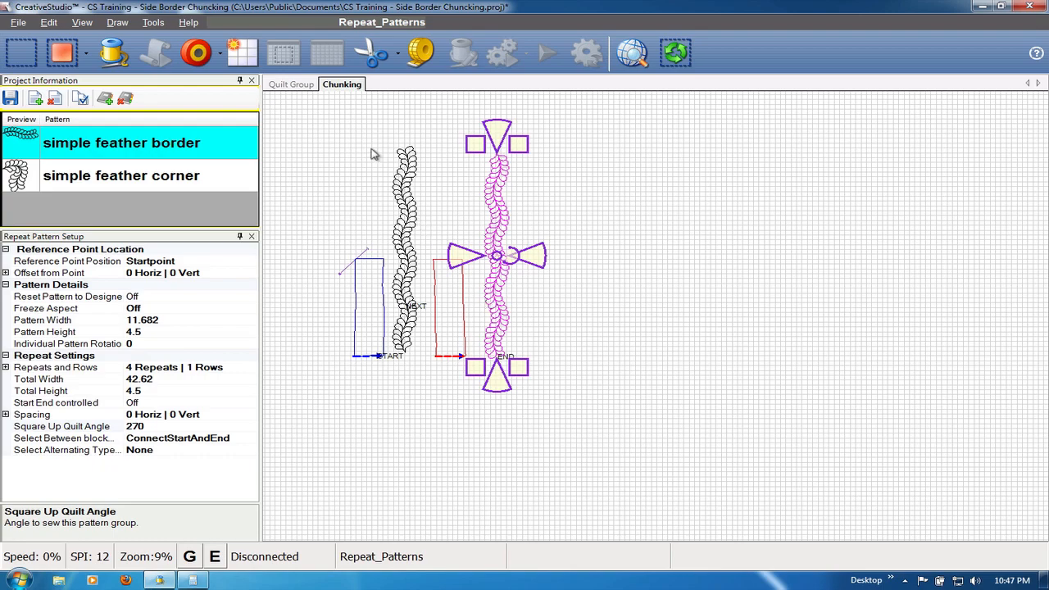
pyautogui.scroll(2, 370, 154)
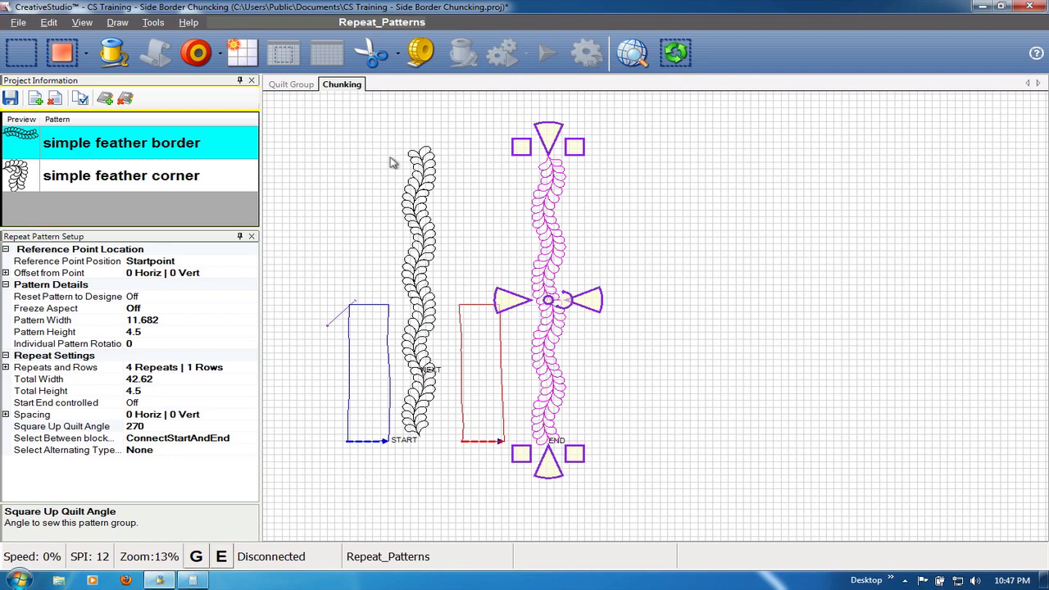
# Step: Select both vertical feather borders together and mark them as sewn with Toggle Group Sewn
pyautogui.click(394, 157)
pyautogui.moveTo(388, 146); pyautogui.dragTo(610, 499)
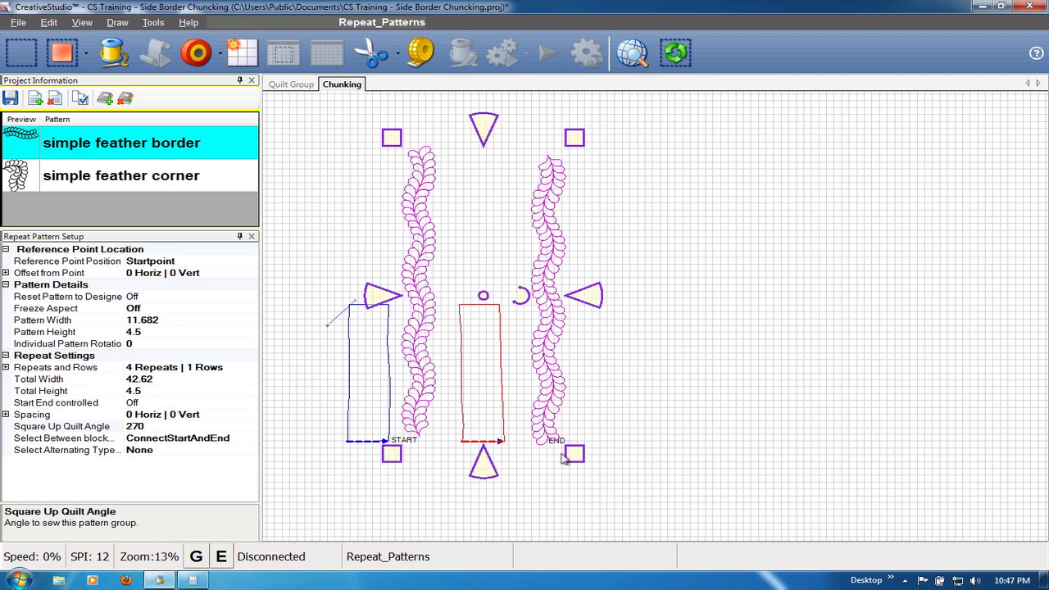
pyautogui.rightClick(421, 288)
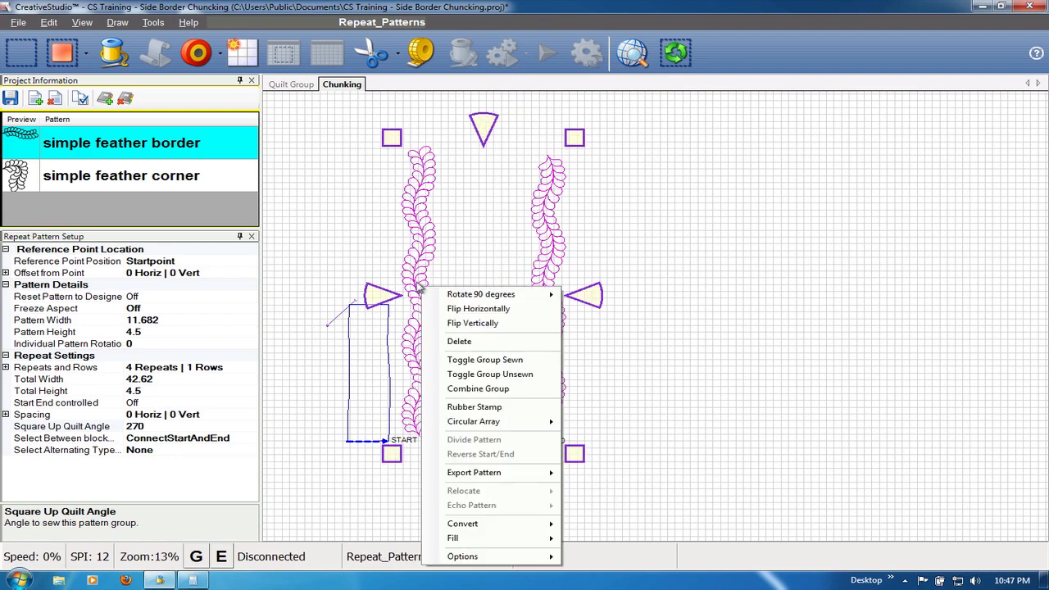
pyautogui.click(461, 361)
pyautogui.click(711, 350)
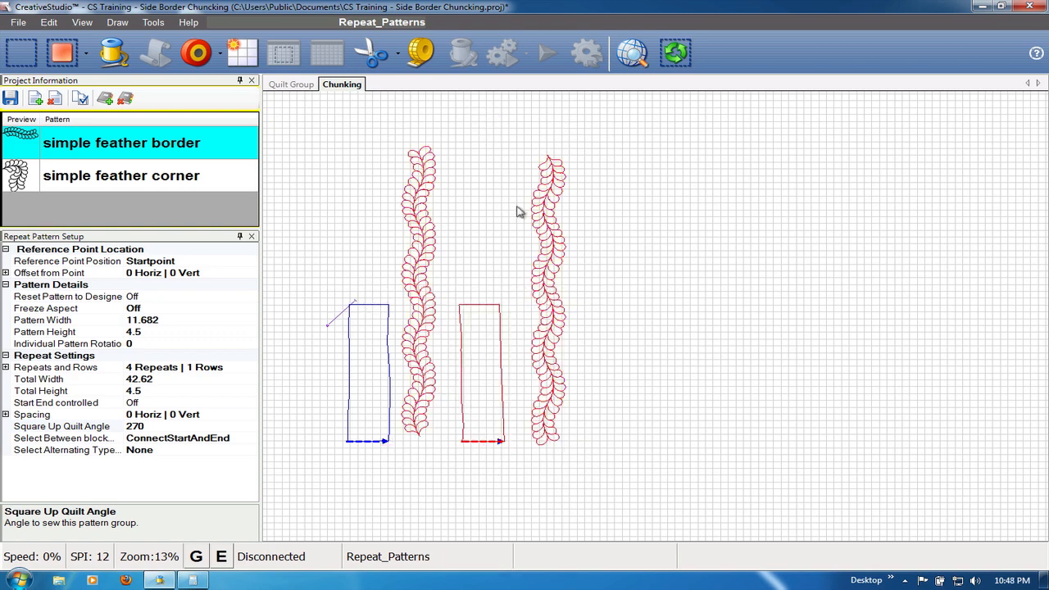
pyautogui.click(423, 185)
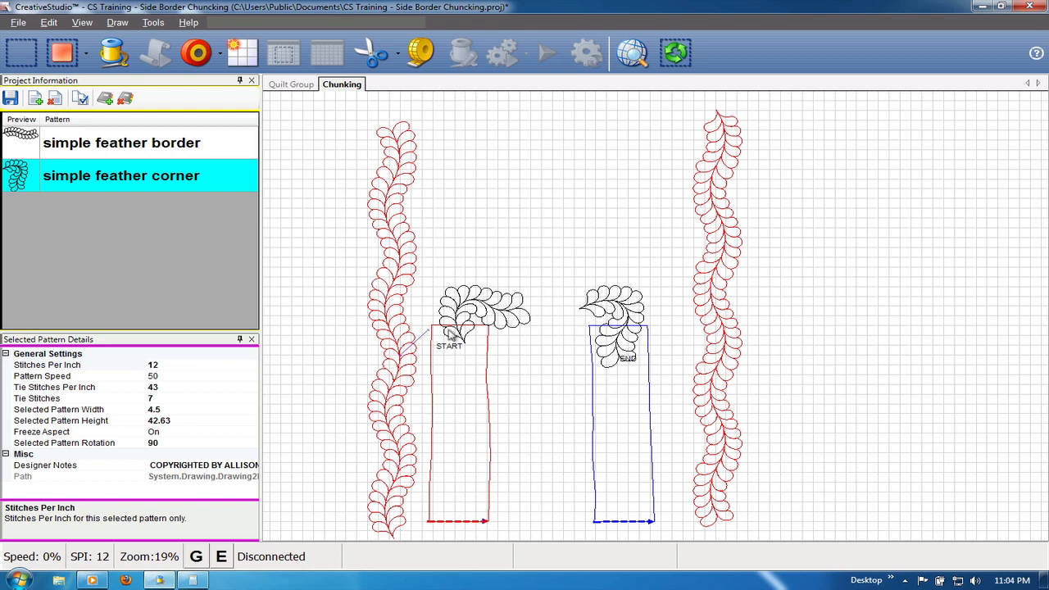
# Step: Draw a two-segment line from the left corner feather's start, up past the red boundary's upper-left corner, then down beside it
pyautogui.scroll(1, 502, 460)
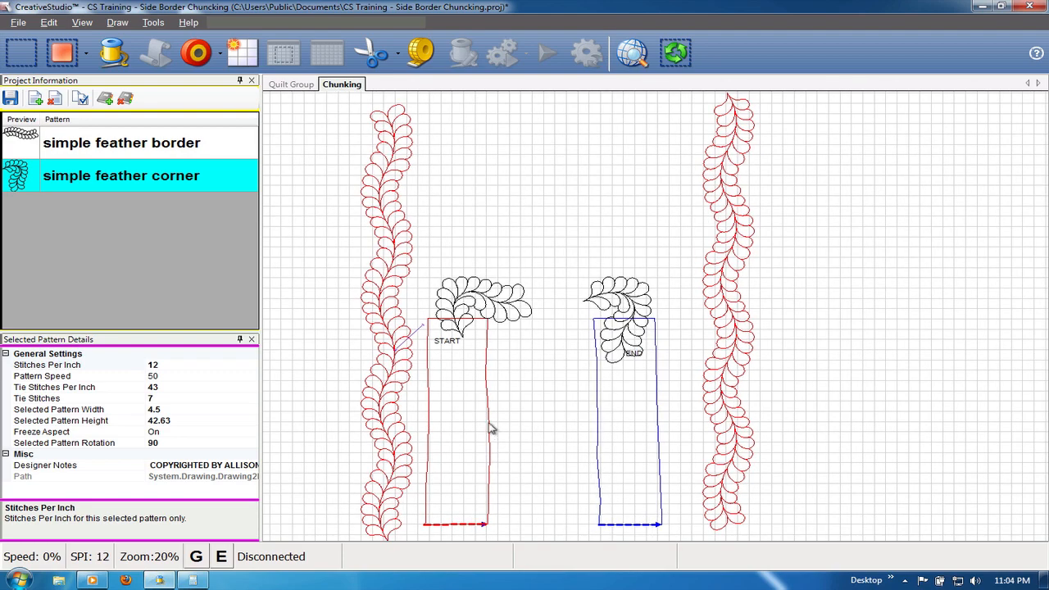
pyautogui.scroll(5, 489, 426)
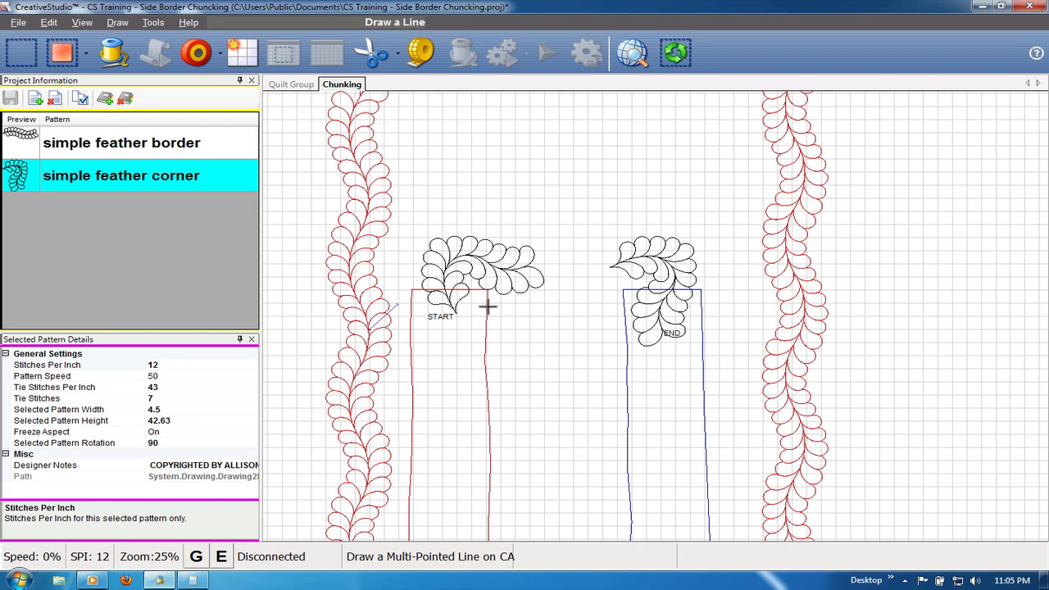
pyautogui.click(449, 312)
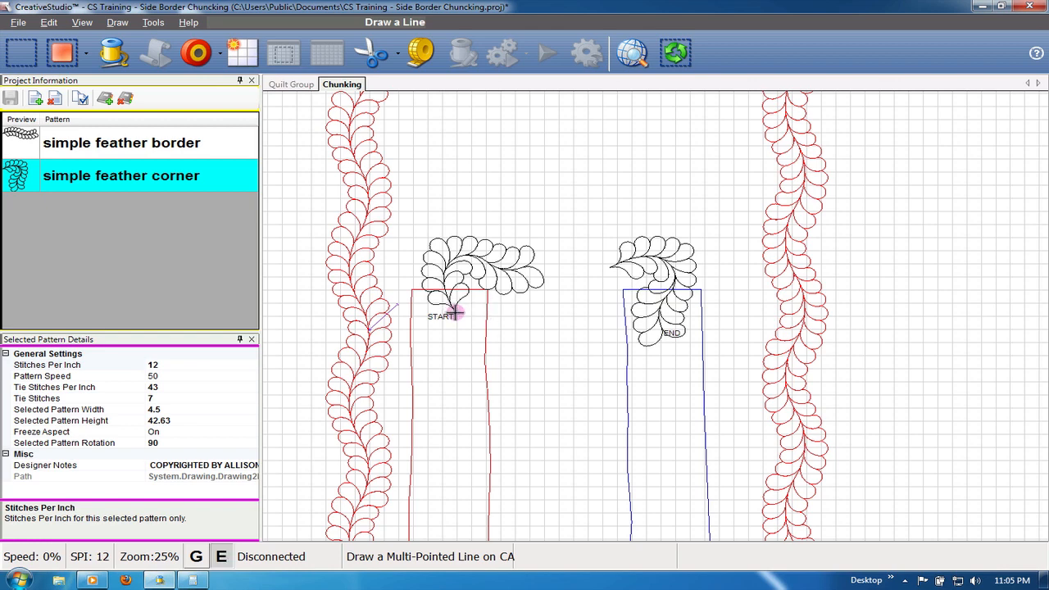
pyautogui.click(359, 168)
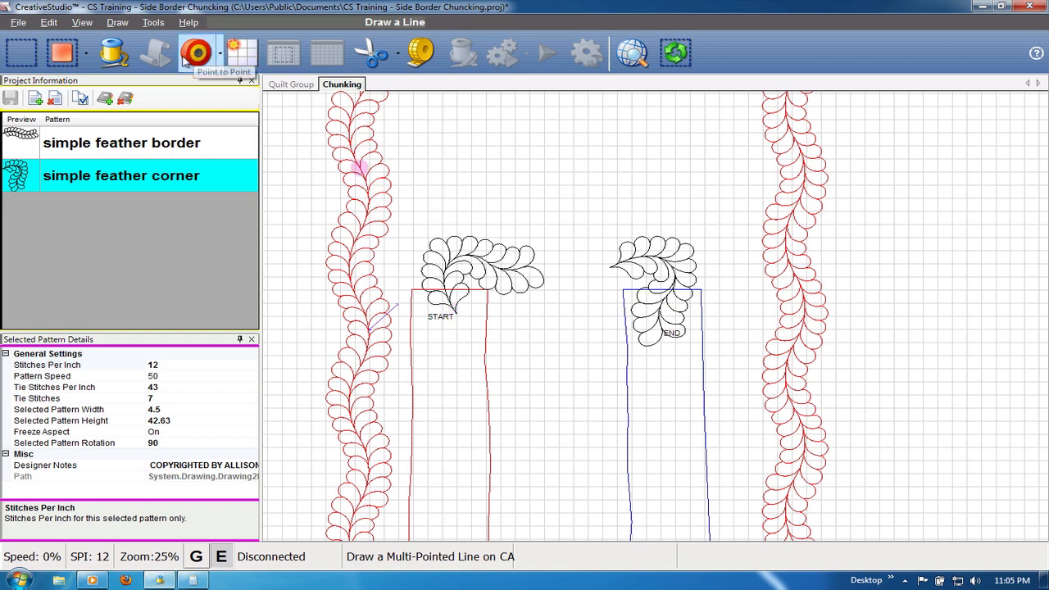
pyautogui.click(455, 310)
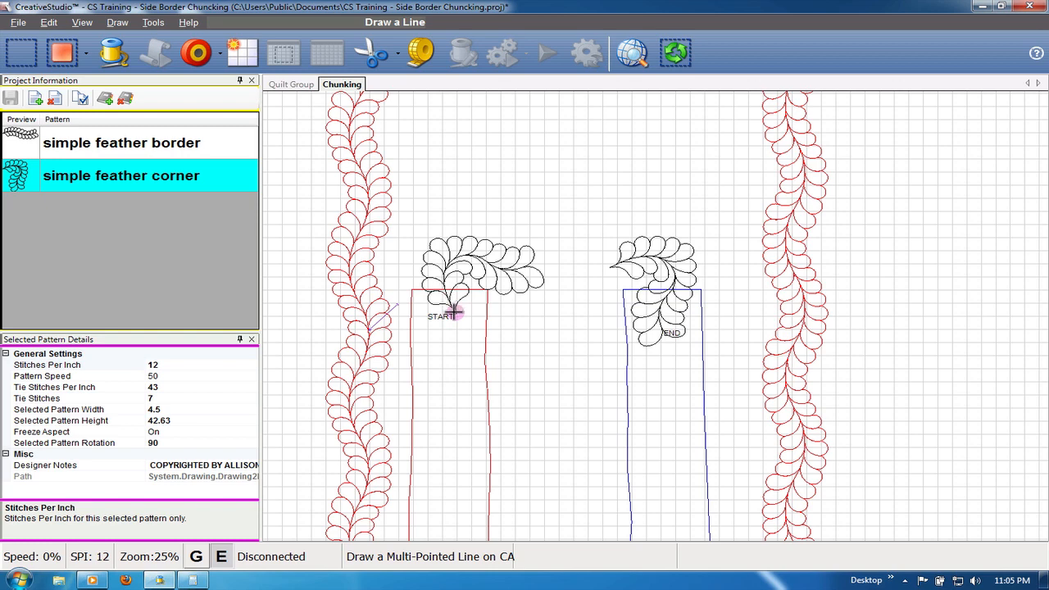
pyautogui.click(360, 303)
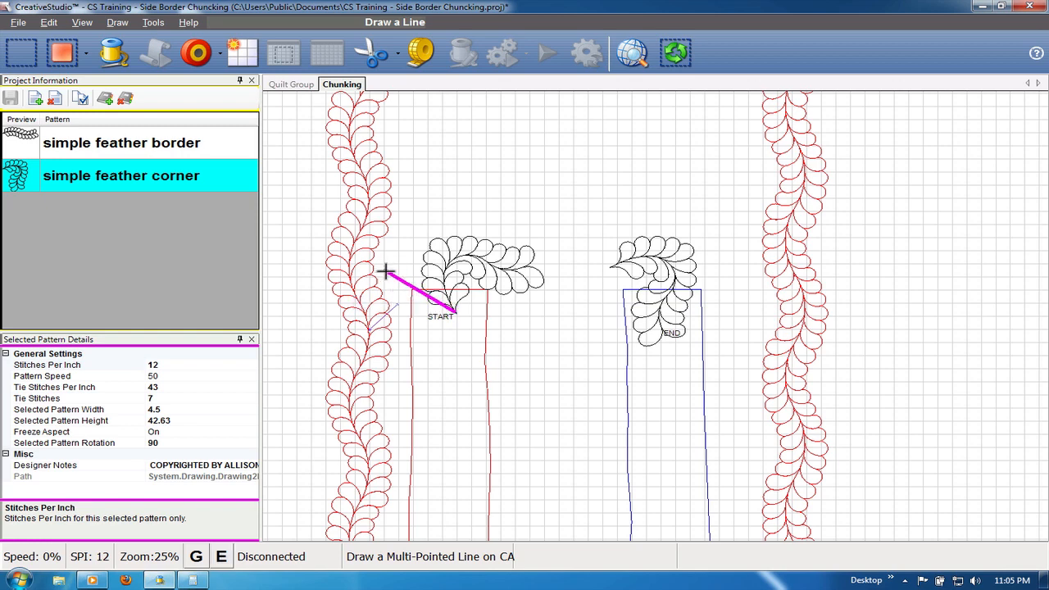
pyautogui.rightClick(387, 271)
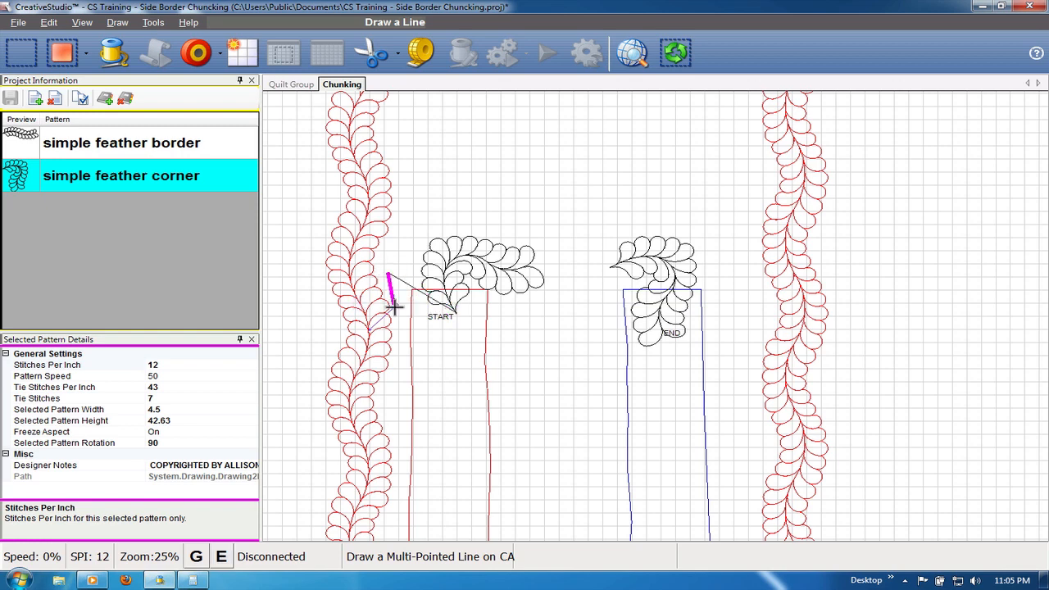
pyautogui.click(394, 305)
pyautogui.rightClick(439, 312)
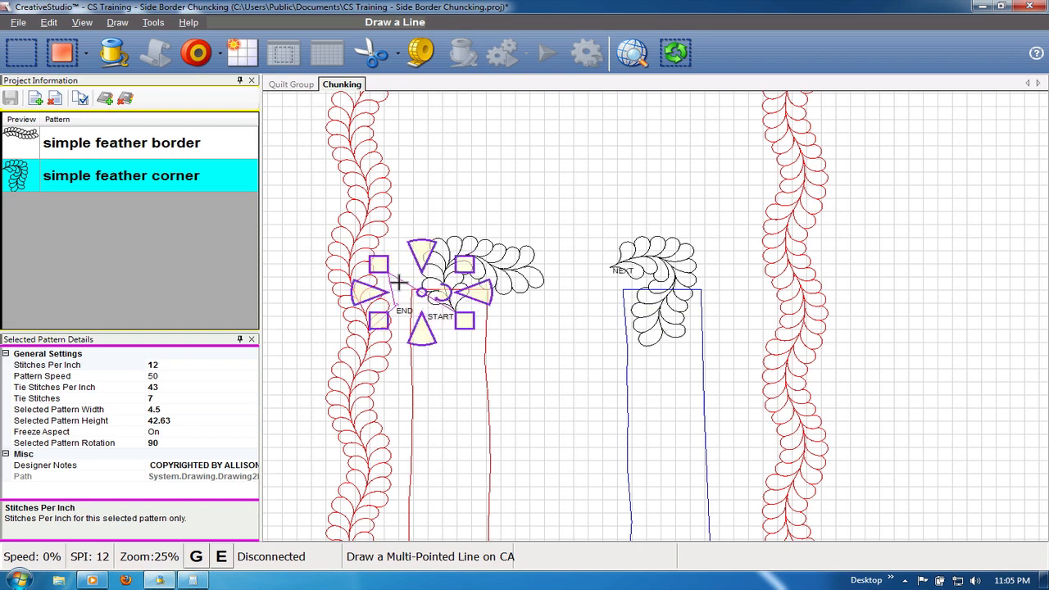
# Step: Draw a two-segment line from the right corner feather's lower end, up past the blue boundary's right side, then down
pyautogui.click(660, 327)
pyautogui.click(743, 283)
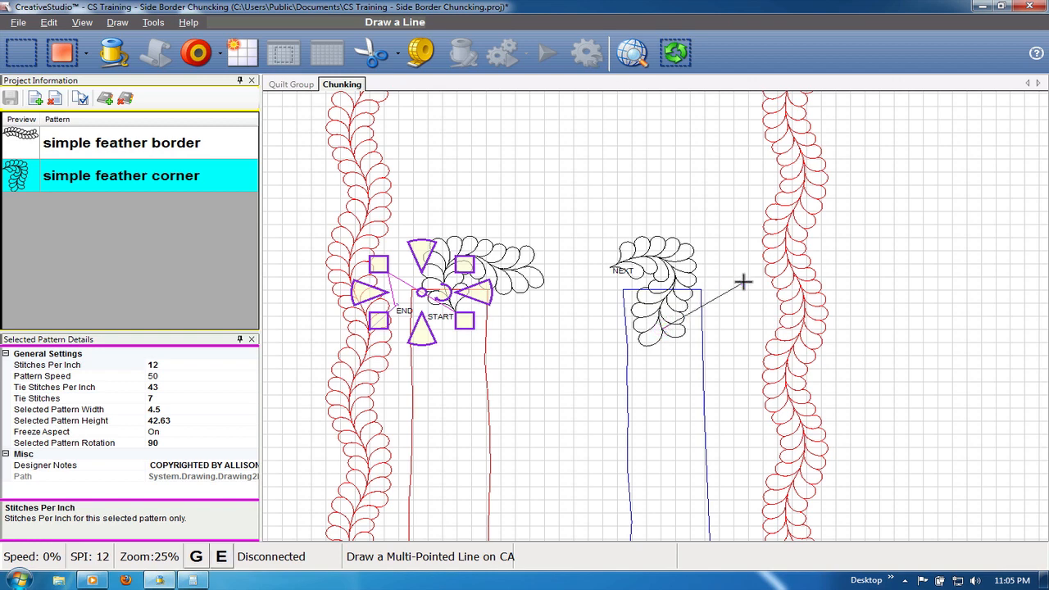
pyautogui.rightClick(737, 319)
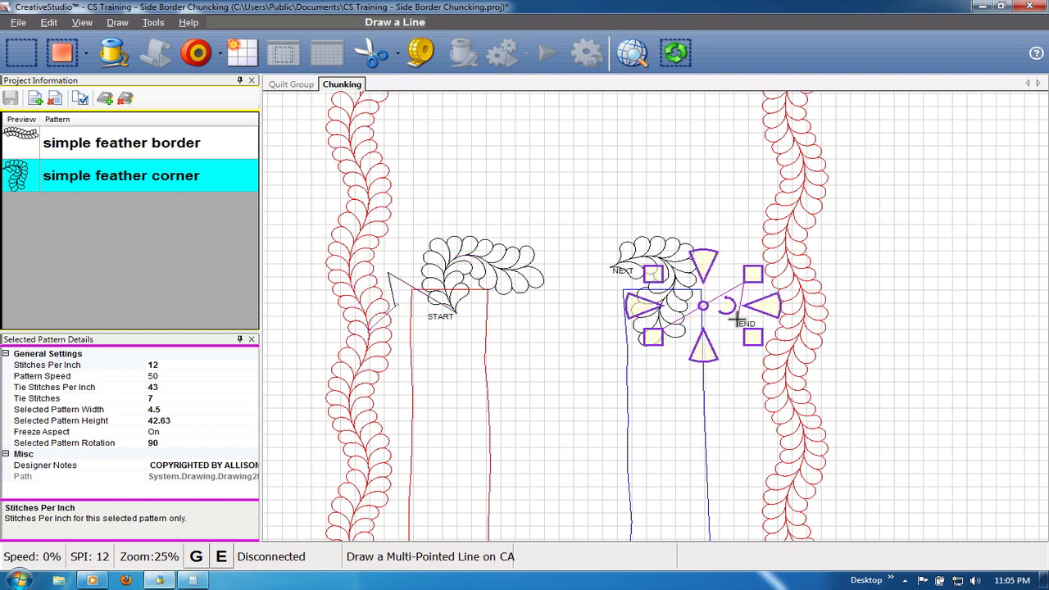
# Step: Select both corner feathers and delete them, keeping the drawn lines
pyautogui.click(505, 271)
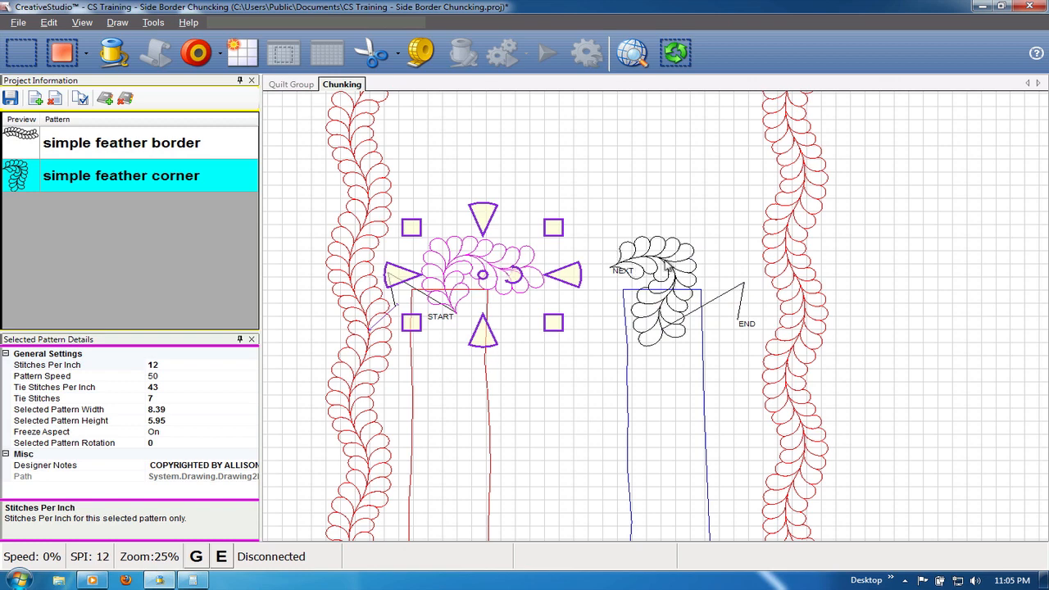
pyautogui.keyDown('shift'); pyautogui.click(668, 267); pyautogui.keyUp('shift')
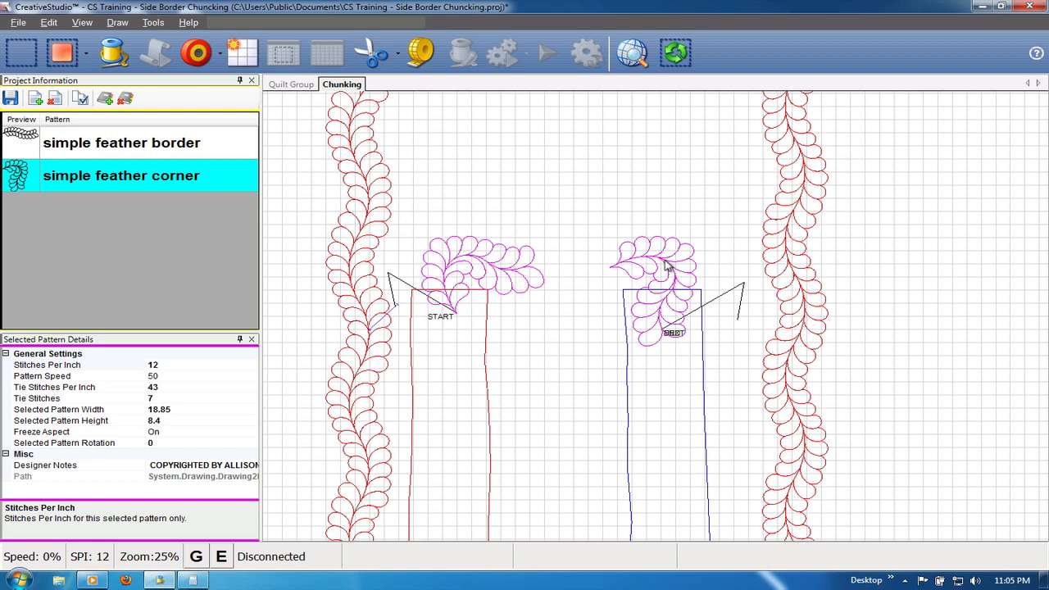
pyautogui.press('Delete')
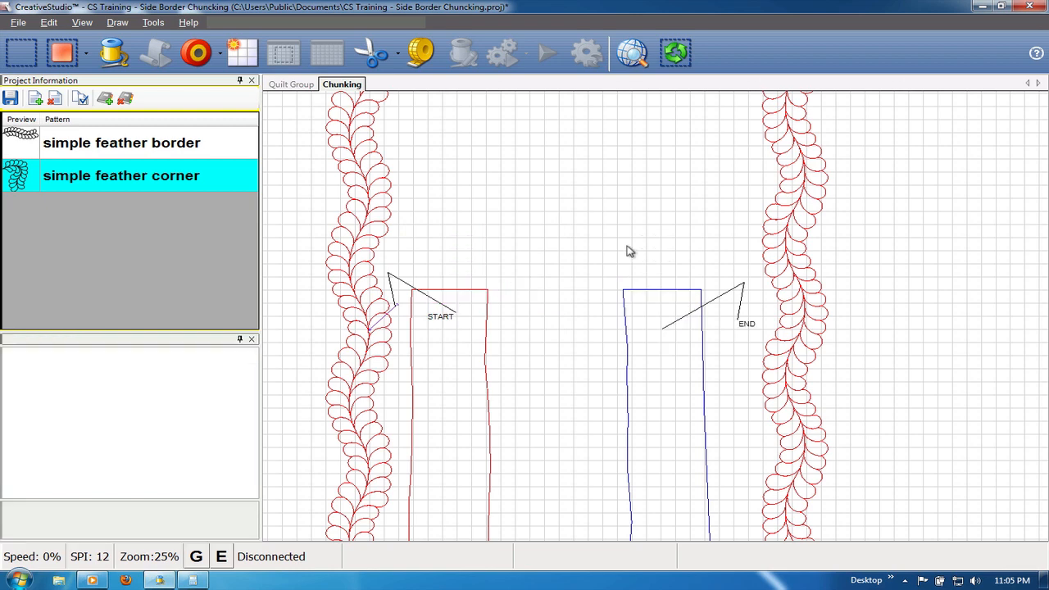
# Step: Move the topmost repeat of the left feather border into the red chunking boundary, with its top just inside the upper edge
pyautogui.scroll(-1, 628, 250)
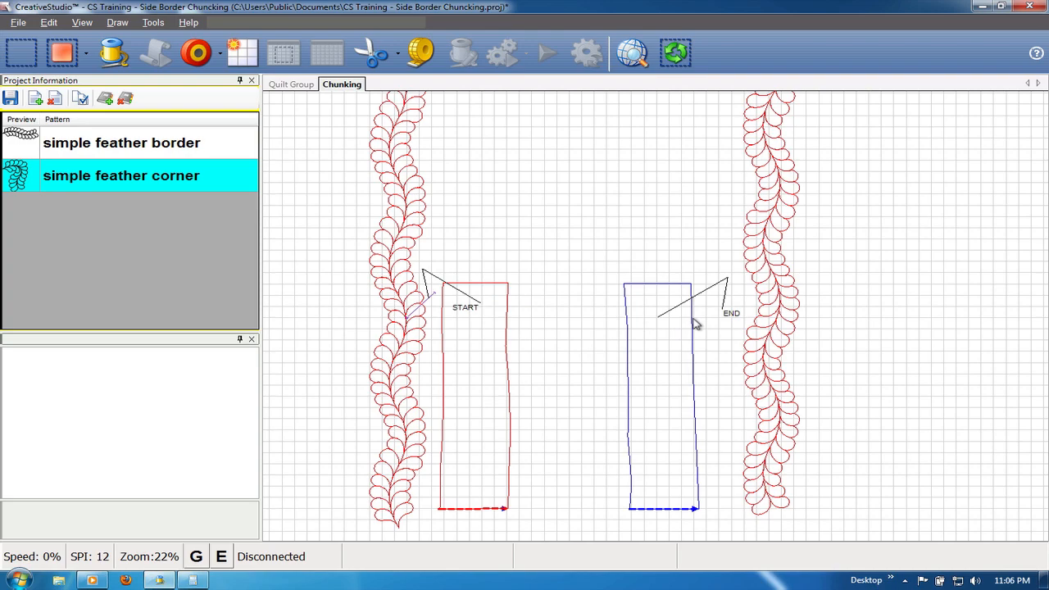
pyautogui.scroll(-1, 648, 210)
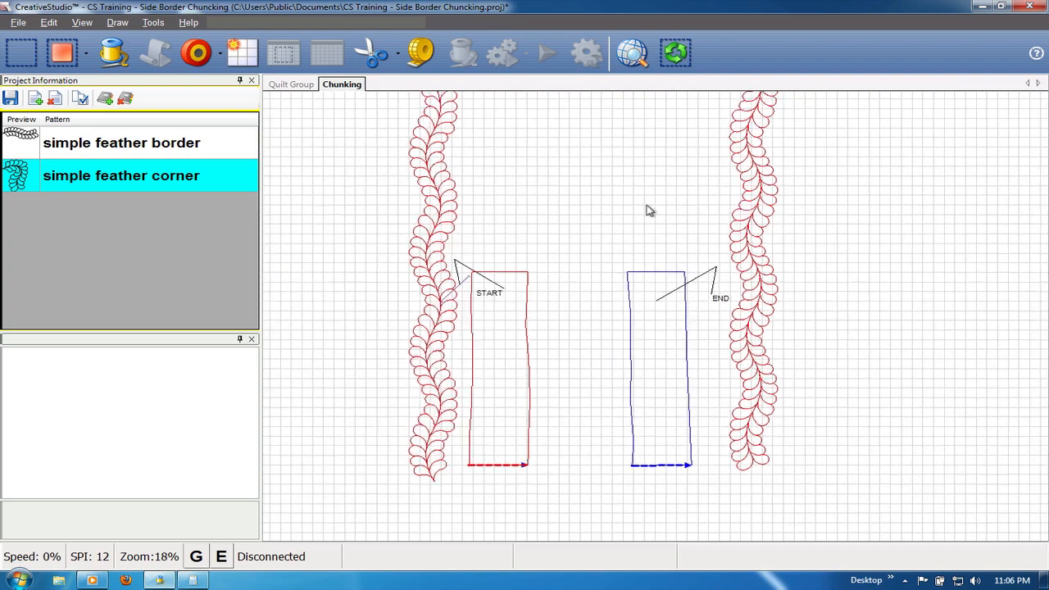
pyautogui.scroll(-2, 647, 210)
pyautogui.click(502, 138)
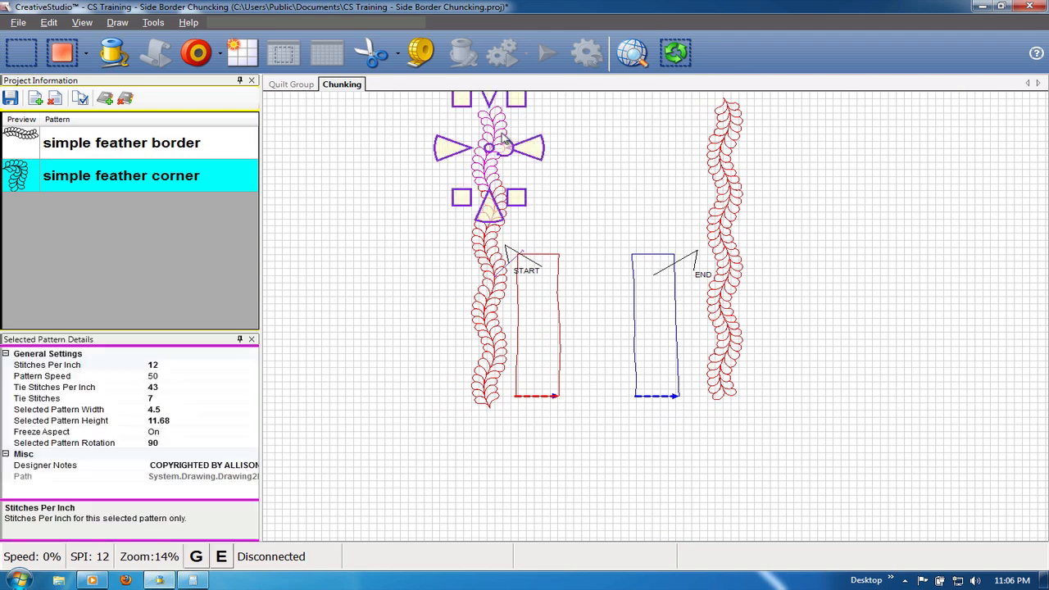
pyautogui.moveTo(502, 152); pyautogui.dragTo(550, 354)
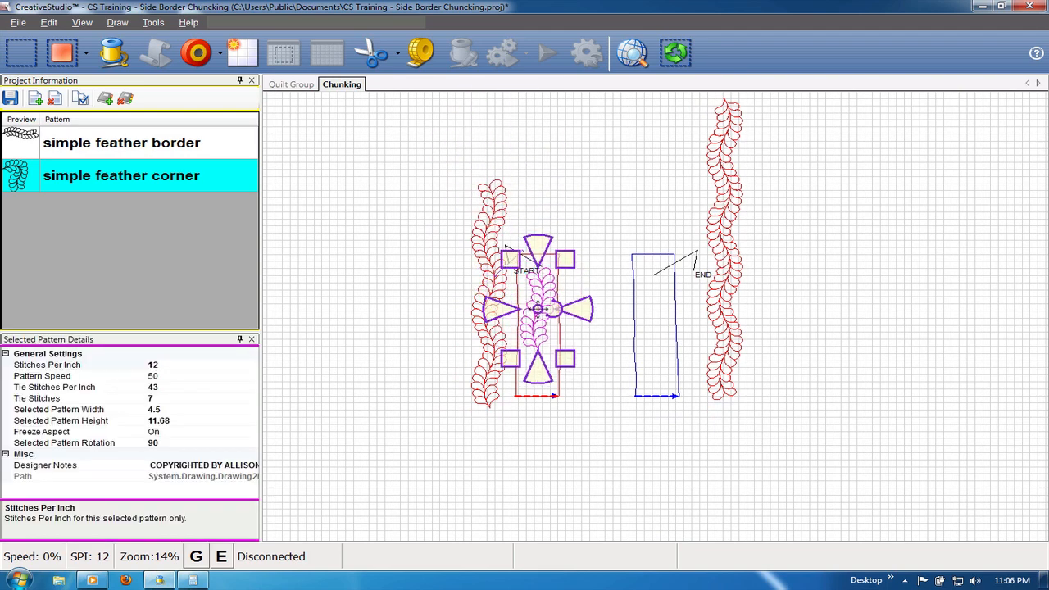
pyautogui.moveTo(538, 308); pyautogui.dragTo(541, 298)
# Step: Move the topmost repeat of the right feather border into the blue chunking boundary, below the drawn line's left end
pyautogui.click(739, 154)
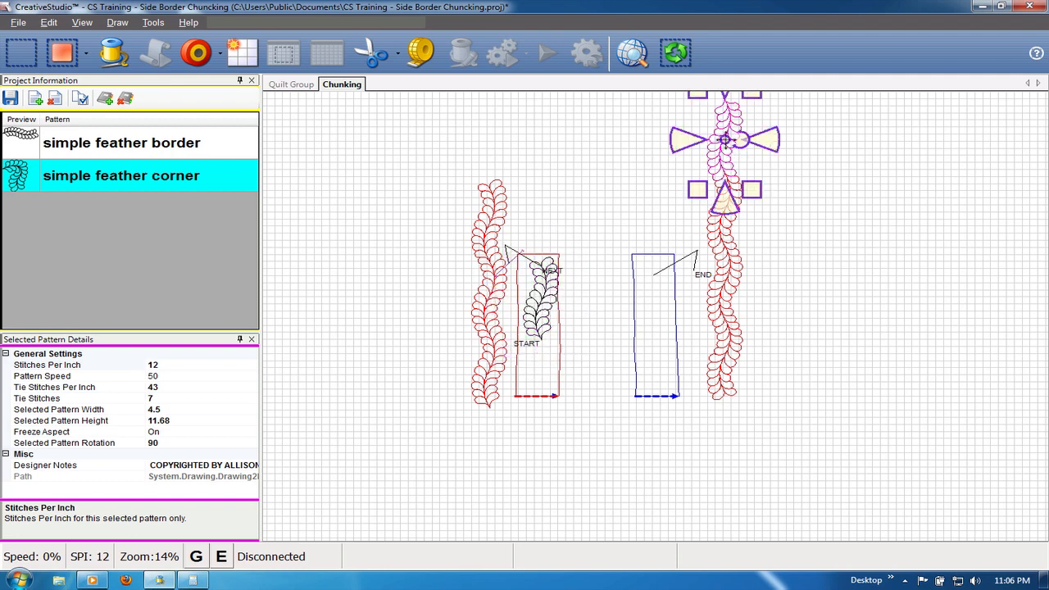
pyautogui.moveTo(724, 140); pyautogui.dragTo(652, 317)
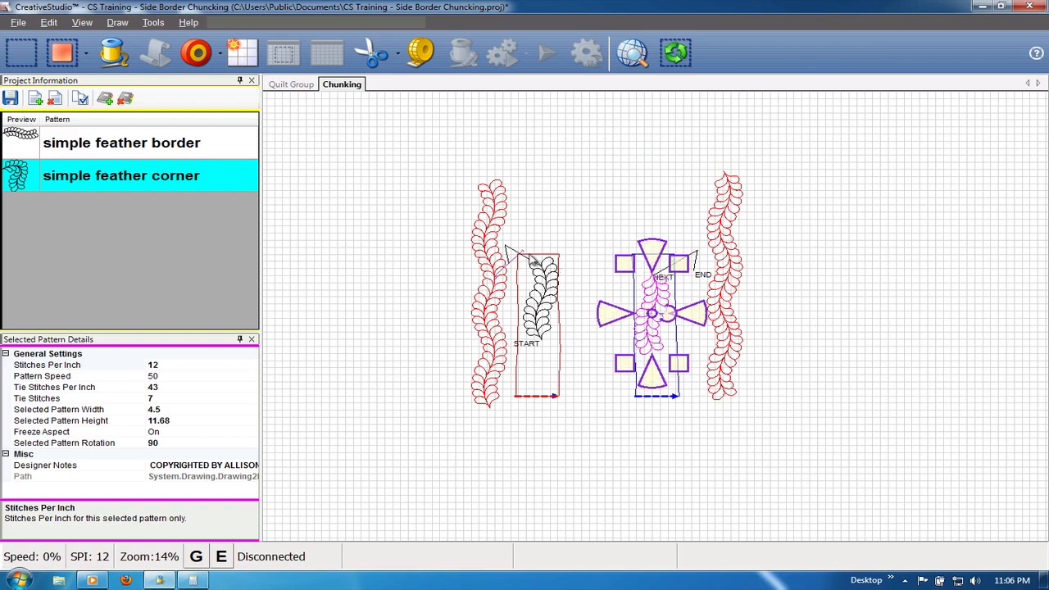
# Step: Attach the left chunk repeat's upper end to the drawn line and shift its lower endpoint slightly left, rotating it to about 87.5 degrees
pyautogui.scroll(2, 531, 259)
pyautogui.scroll(1, 534, 266)
pyautogui.click(567, 313)
pyautogui.scroll(3, 567, 314)
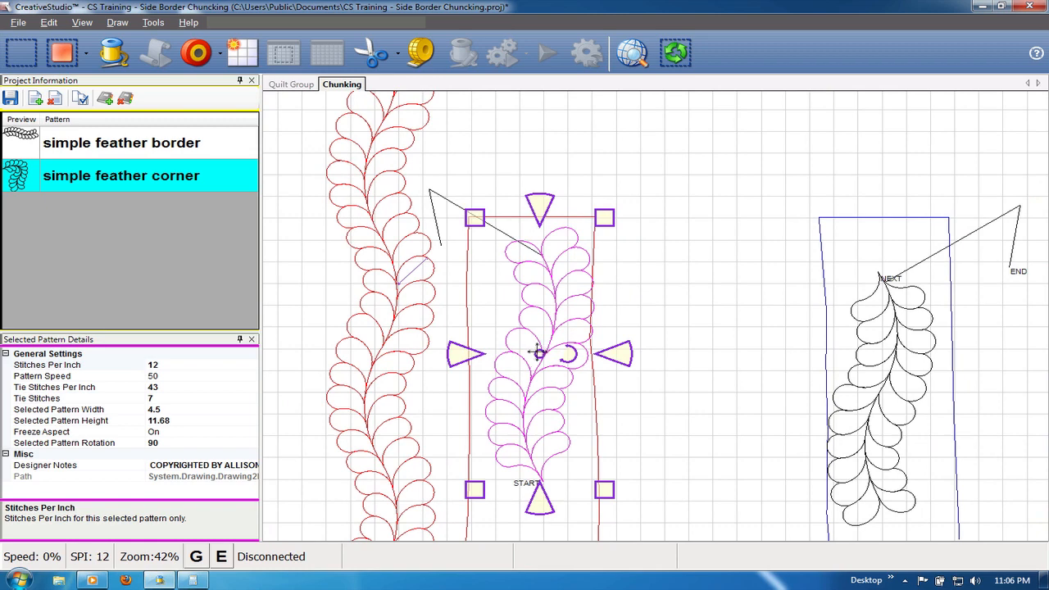
pyautogui.moveTo(539, 353); pyautogui.dragTo(539, 355)
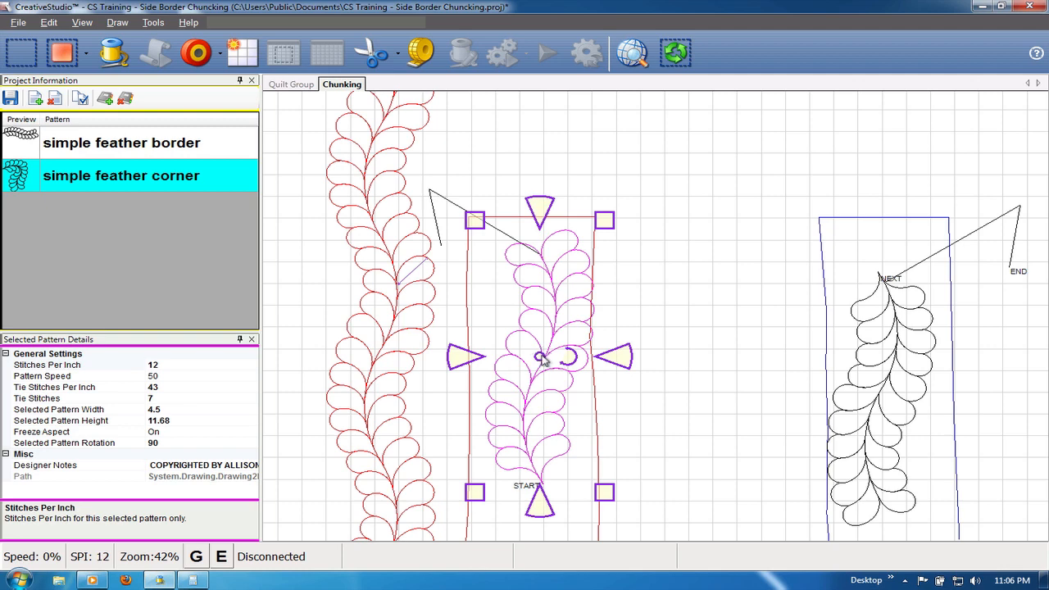
pyautogui.click(539, 356)
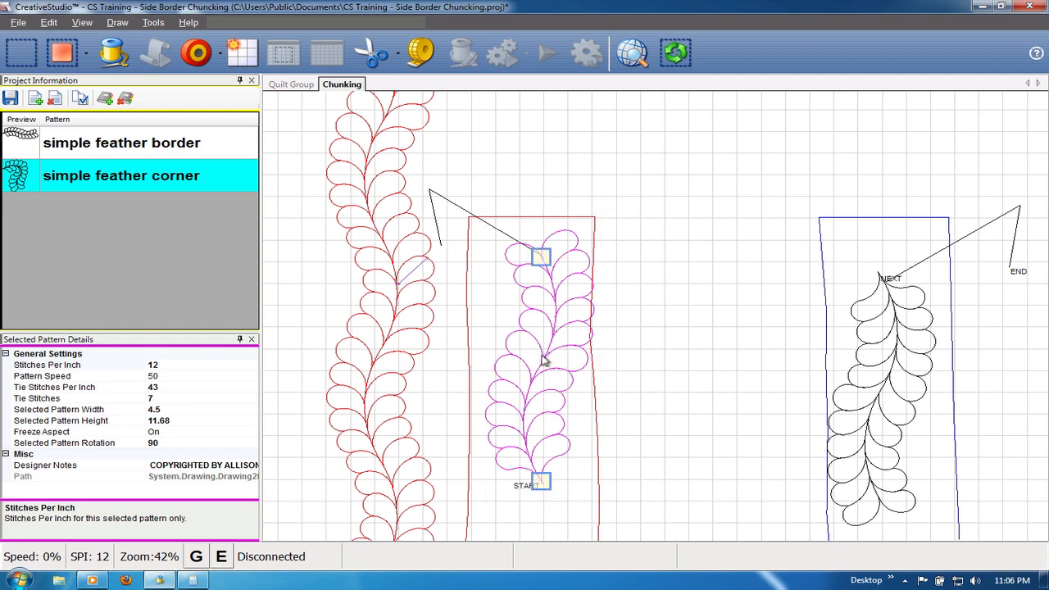
pyautogui.press('e')
pyautogui.click(542, 260)
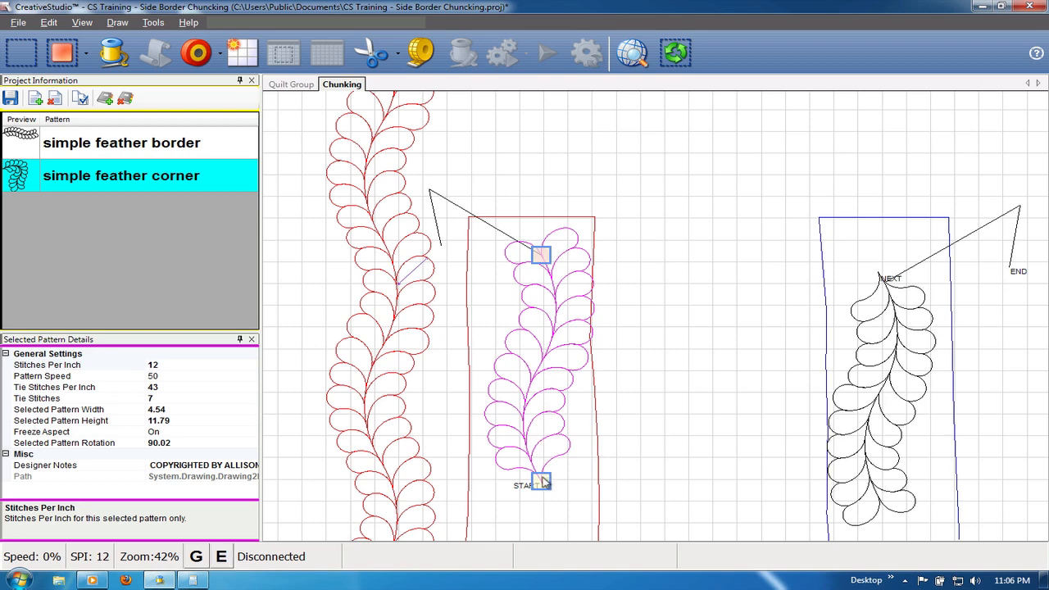
pyautogui.moveTo(542, 482); pyautogui.dragTo(530, 476)
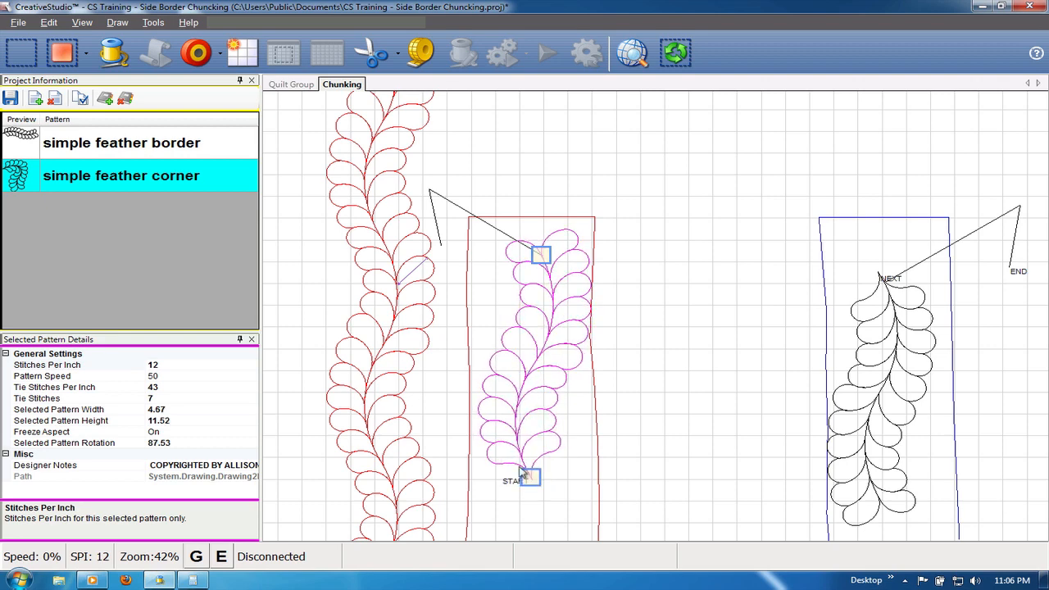
# Step: Shift the right chunk repeat slightly down and attach its upper end to the left end of the drawn line
pyautogui.click(891, 331)
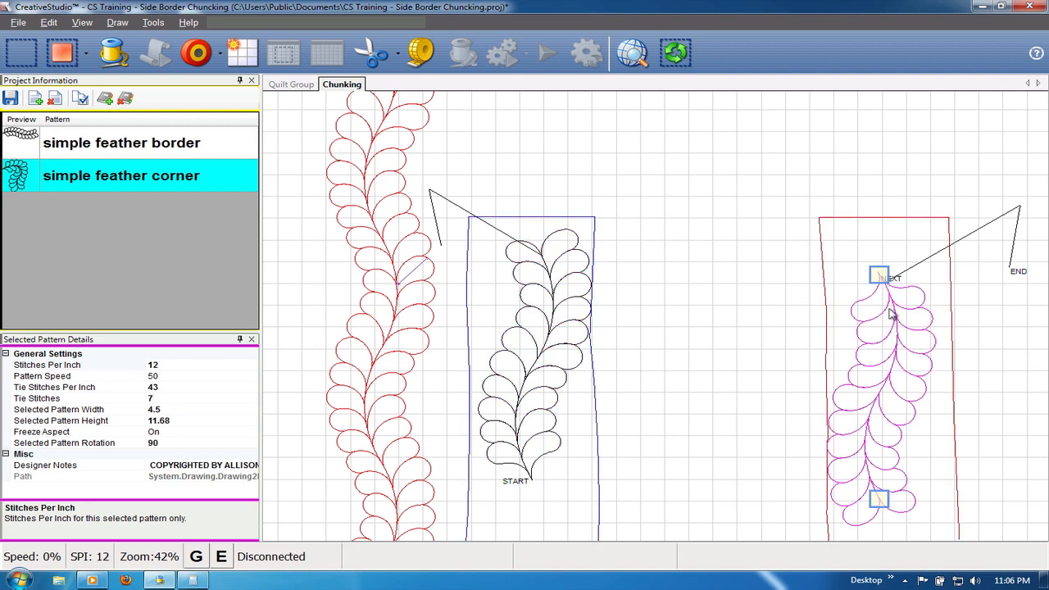
pyautogui.press('s')
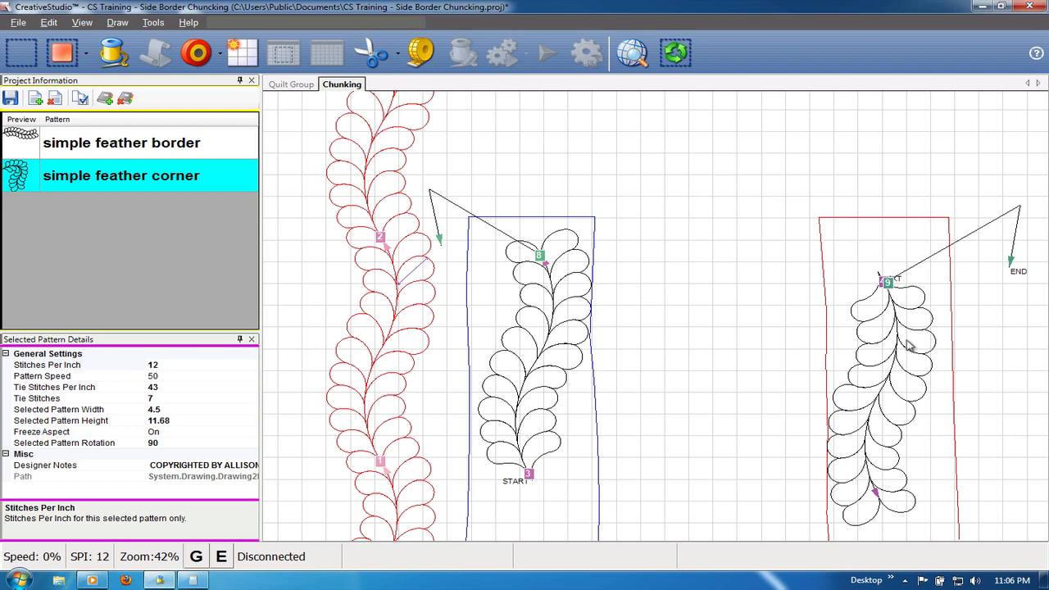
pyautogui.click(903, 355)
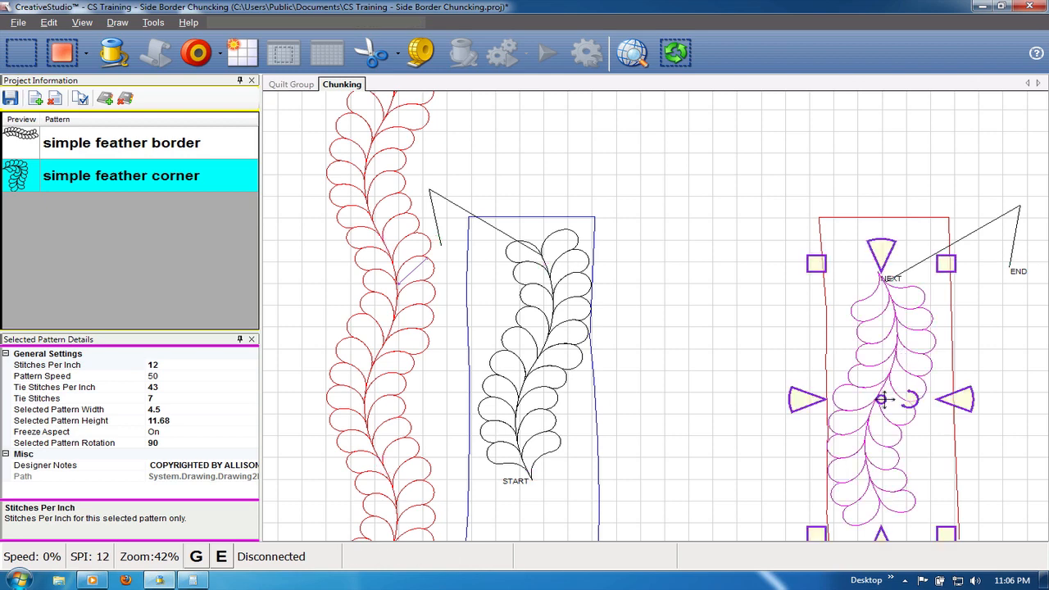
pyautogui.moveTo(882, 399); pyautogui.dragTo(885, 404)
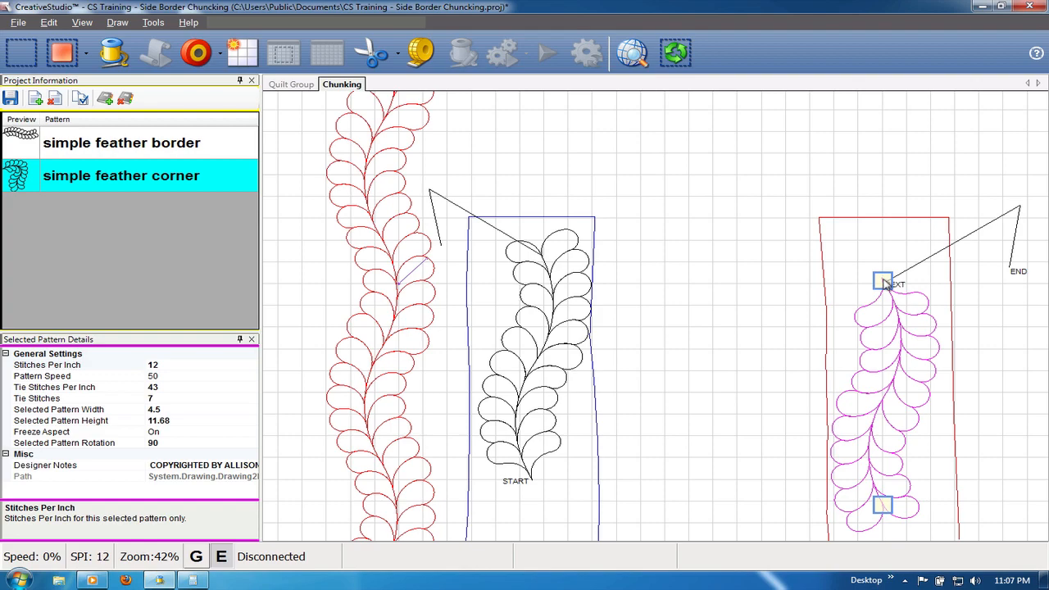
pyautogui.moveTo(884, 279); pyautogui.dragTo(893, 277)
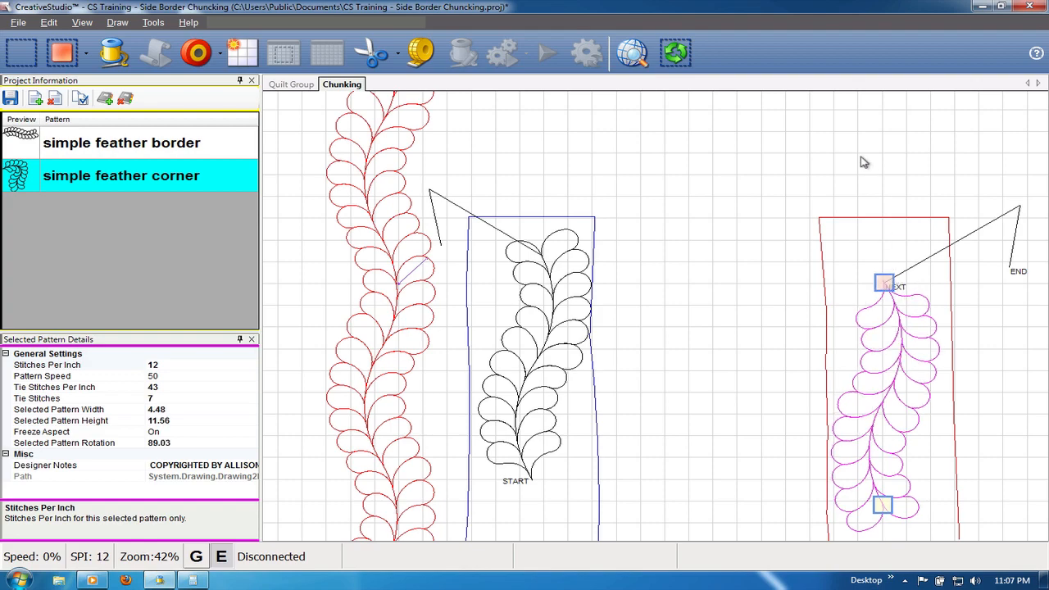
# Step: Move the right chunk repeat's lower endpoint slightly right, rotating the repeat to about 91.2 degrees, and deselect it
pyautogui.scroll(-3, 865, 159)
pyautogui.scroll(3, 915, 402)
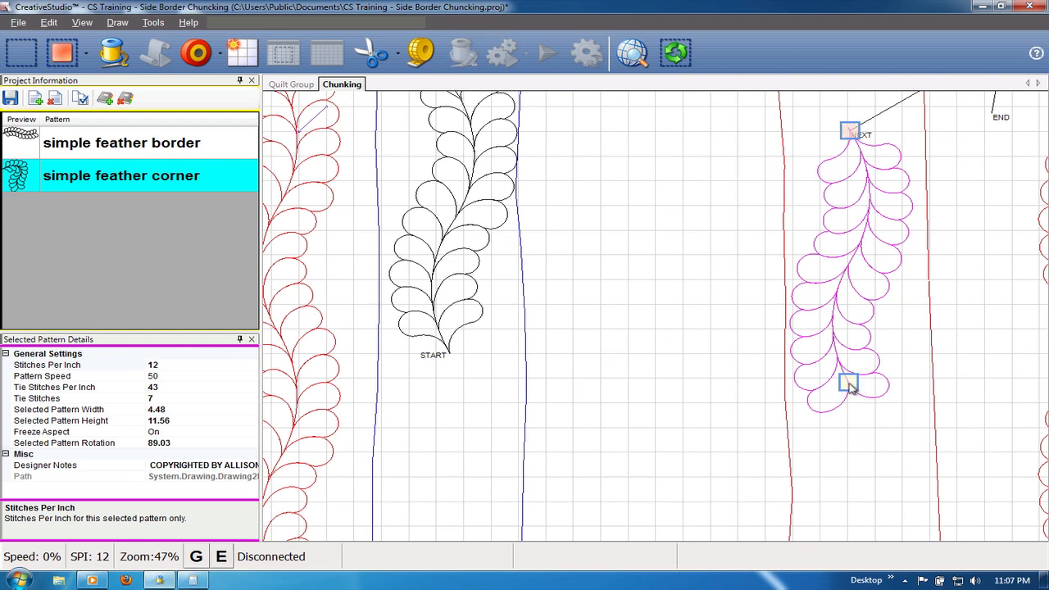
pyautogui.moveTo(848, 384); pyautogui.dragTo(858, 378)
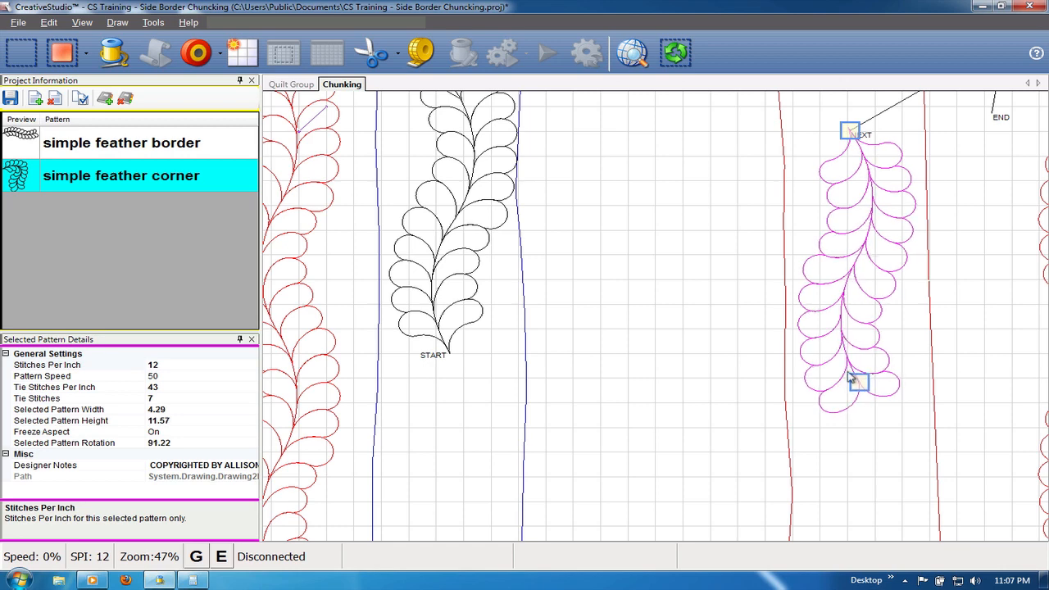
pyautogui.click(698, 366)
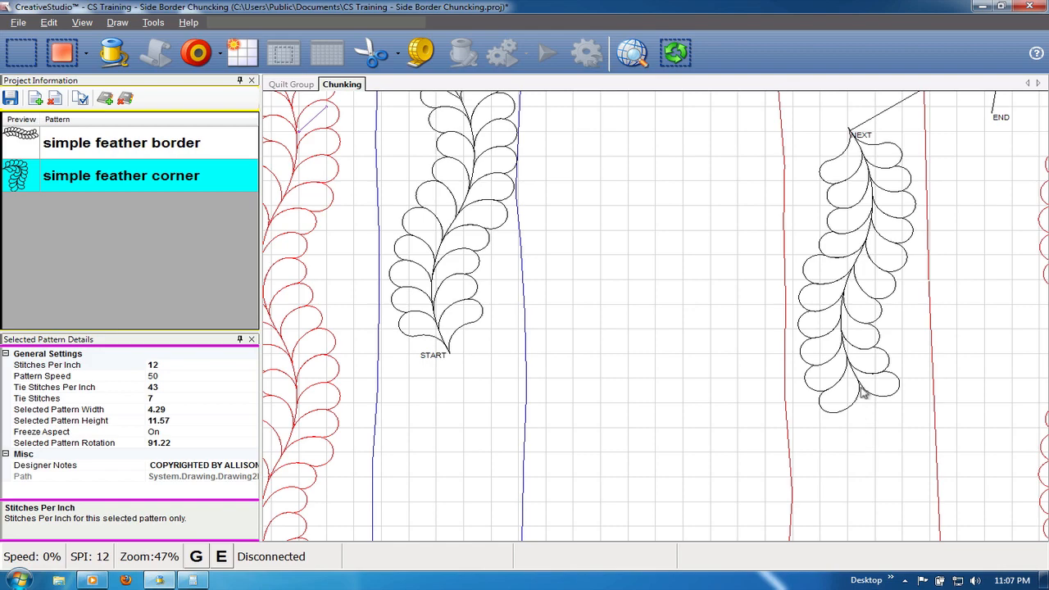
# Step: Select both drawn two-segment lines and toggle them as a group from sewn to unsewn
pyautogui.scroll(-2, 694, 280)
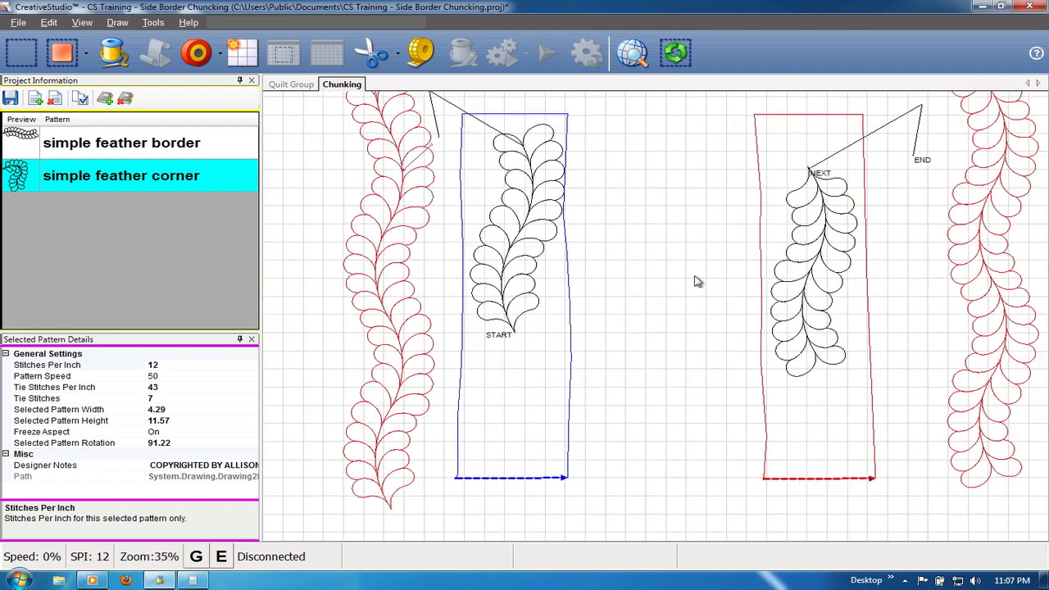
pyautogui.scroll(-2, 694, 281)
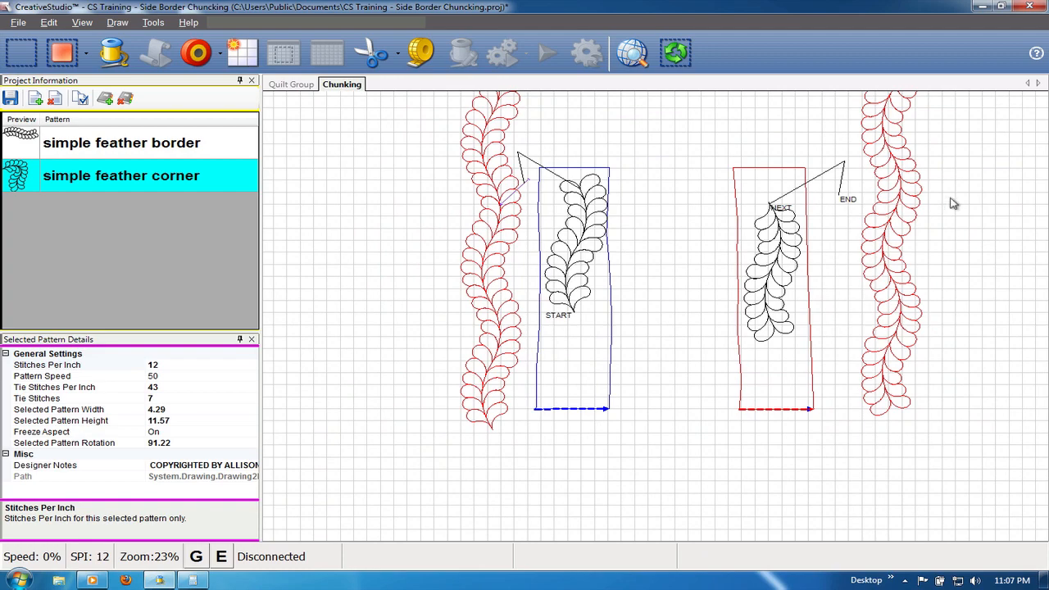
pyautogui.scroll(-2, 950, 203)
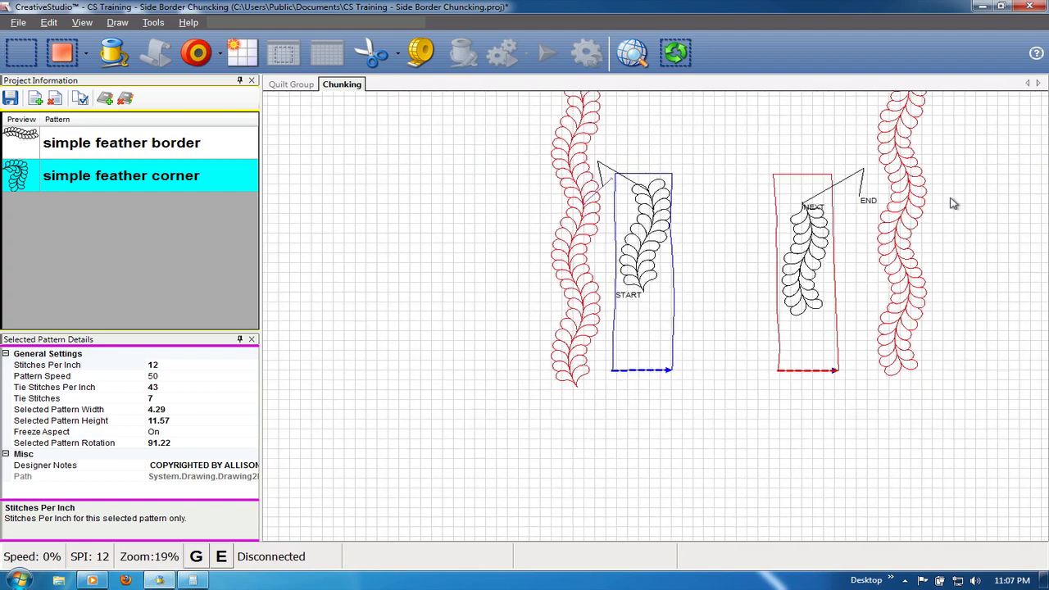
pyautogui.click(858, 176)
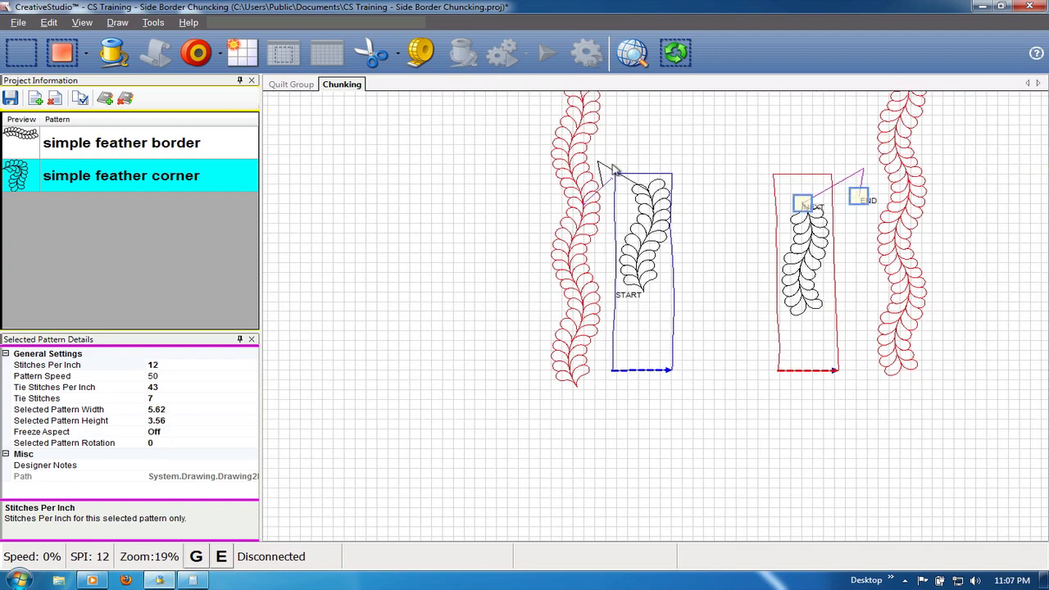
pyautogui.click(614, 169)
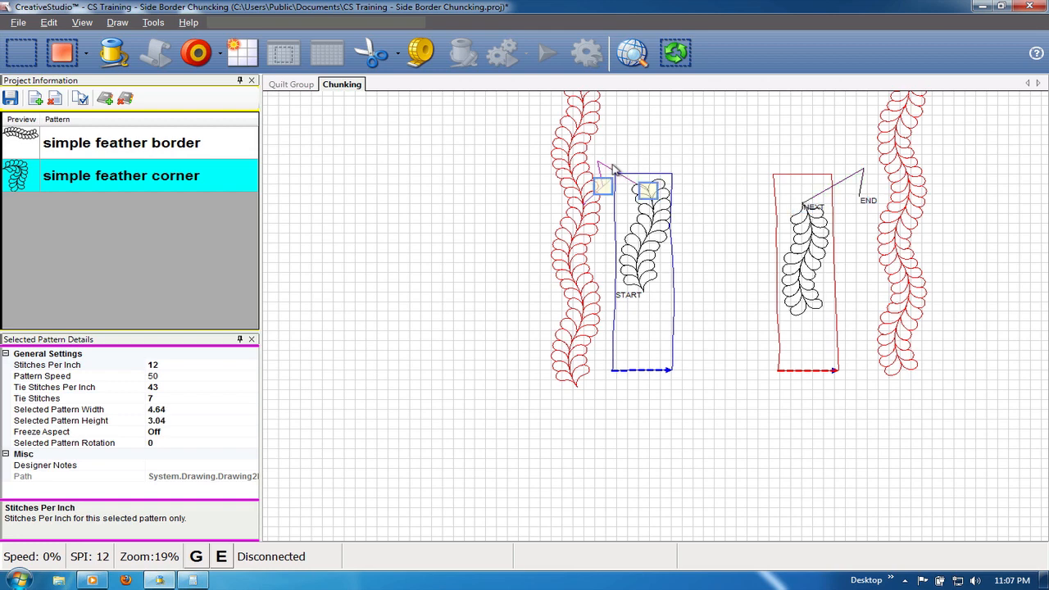
pyautogui.keyDown('ctrl'); pyautogui.click(855, 179); pyautogui.keyUp('ctrl')
pyautogui.rightClick(856, 179)
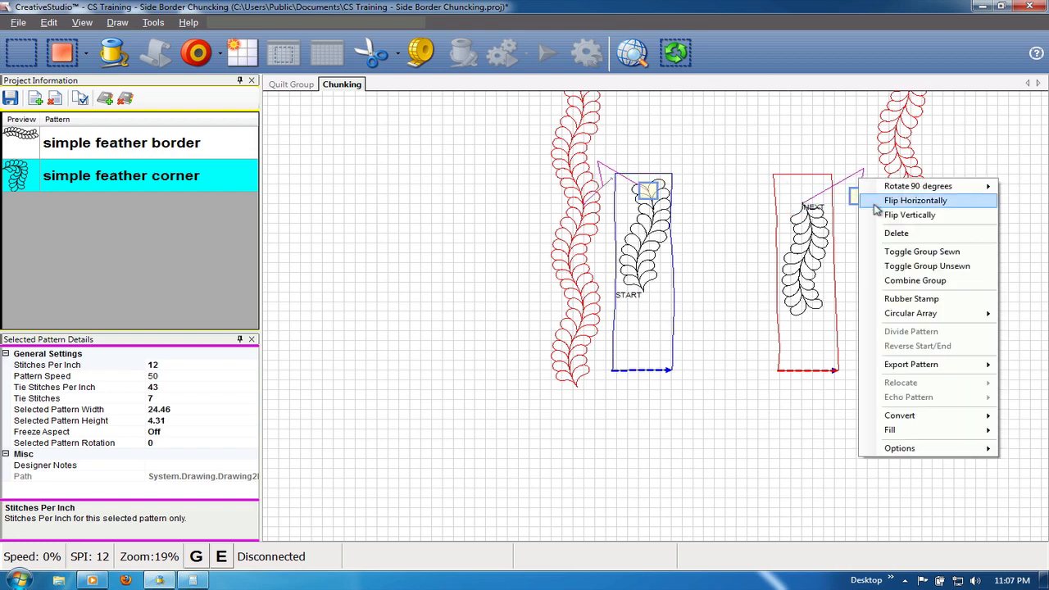
pyautogui.click(888, 251)
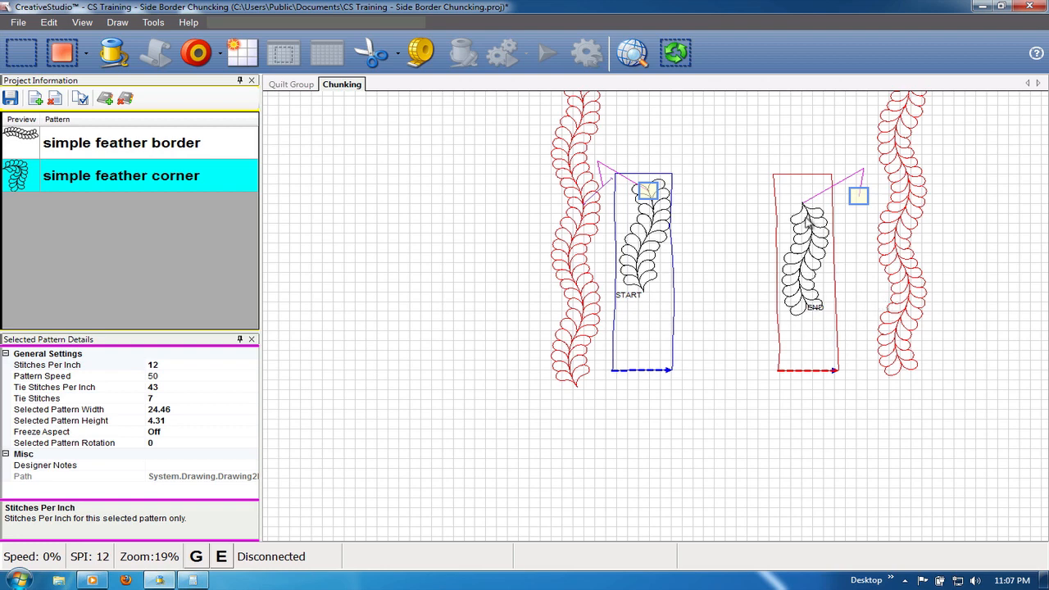
# Step: Examine the individual repeats of both side feather borders and the repeat placed in the right chunking boundary
pyautogui.click(897, 127)
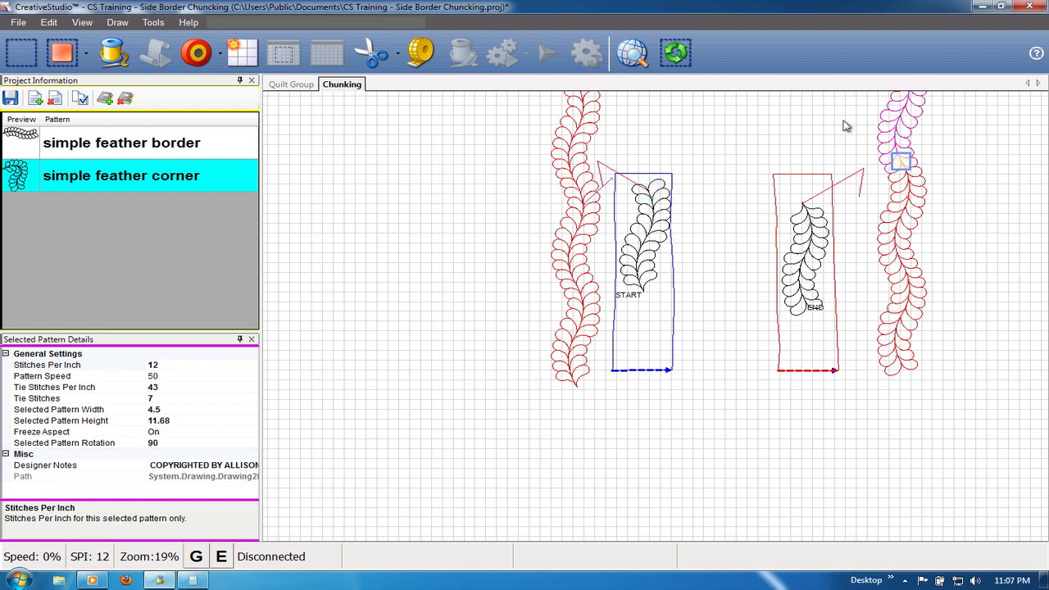
pyautogui.click(592, 131)
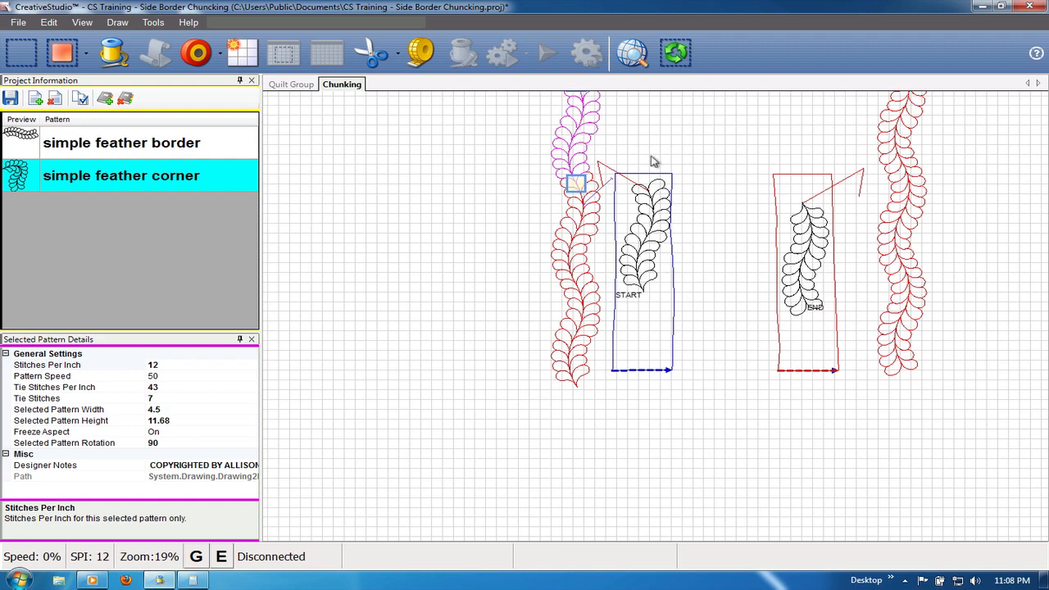
pyautogui.scroll(-3, 758, 412)
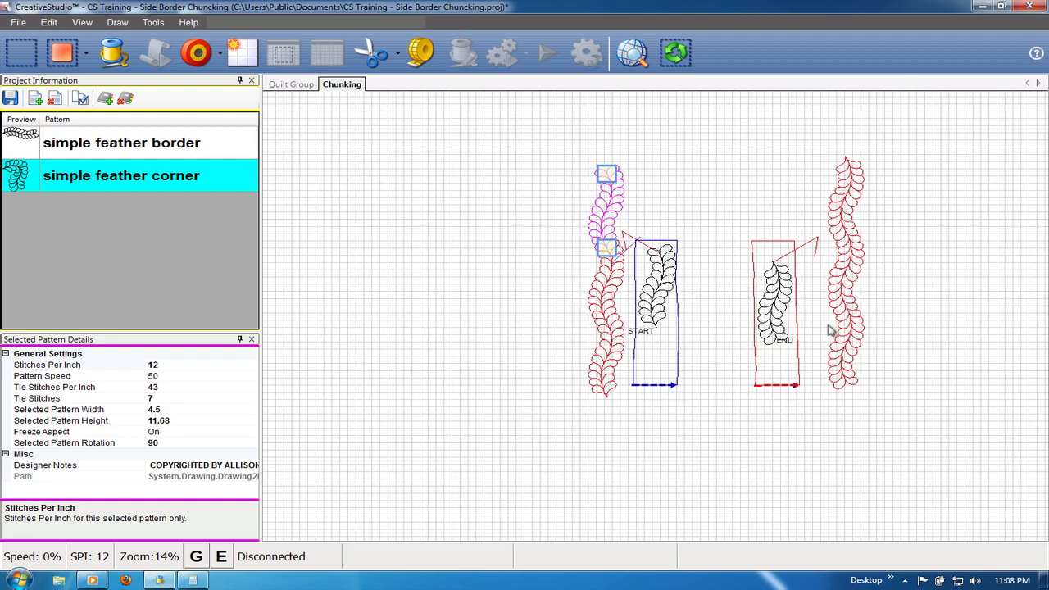
pyautogui.scroll(2, 885, 297)
pyautogui.click(885, 296)
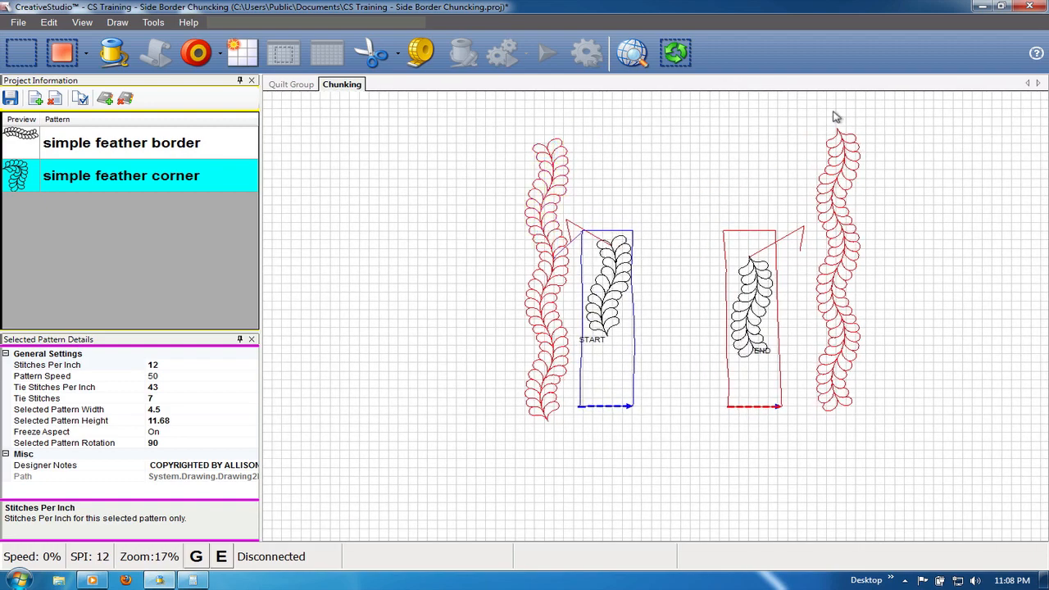
pyautogui.click(746, 339)
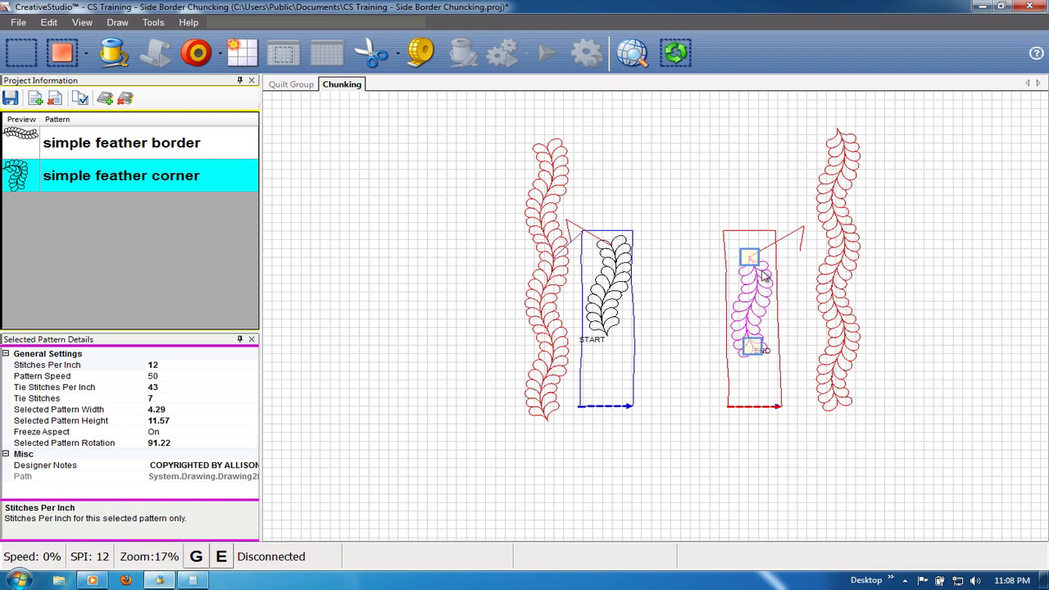
pyautogui.click(842, 172)
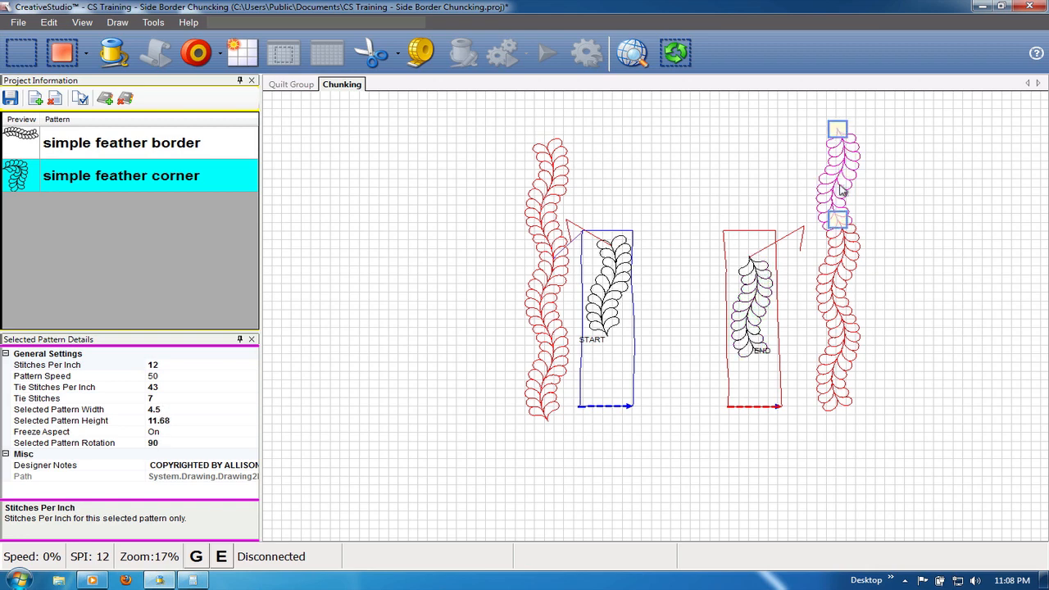
pyautogui.click(837, 268)
pyautogui.click(835, 344)
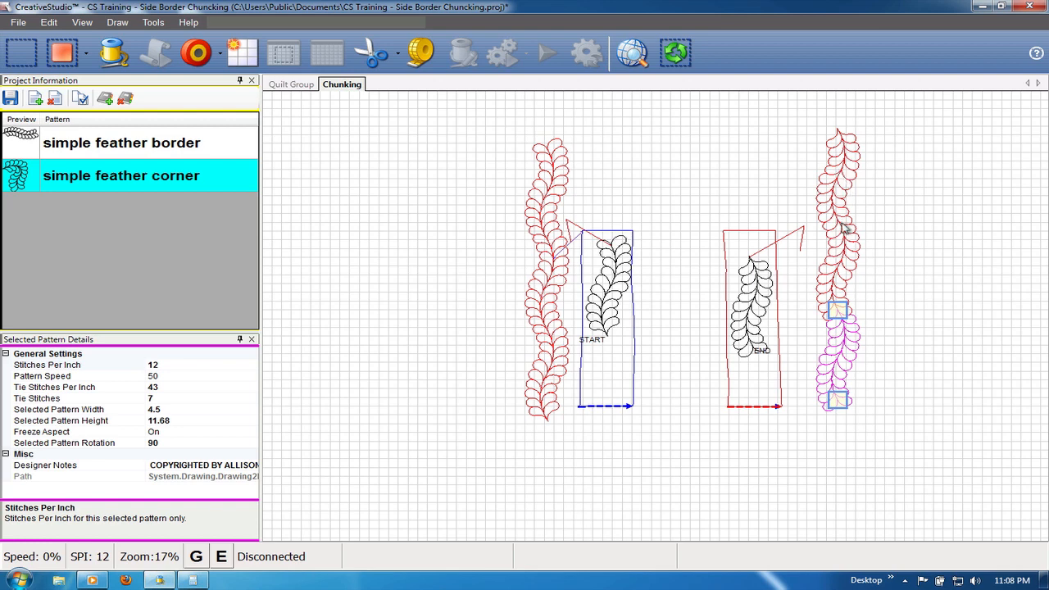
pyautogui.moveTo(878, 125); pyautogui.dragTo(829, 196)
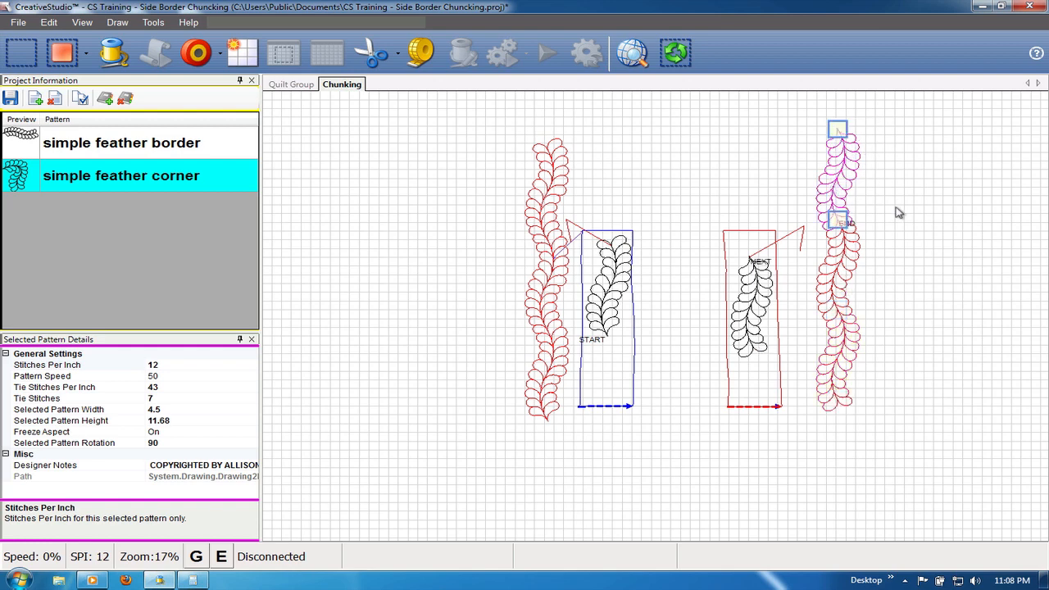
pyautogui.click(898, 268)
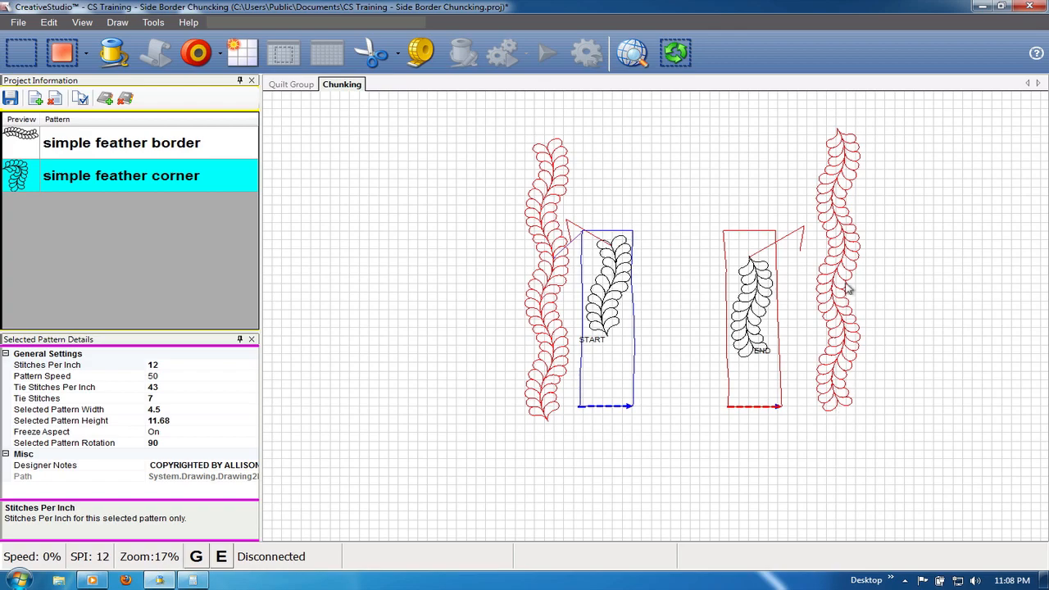
pyautogui.click(814, 384)
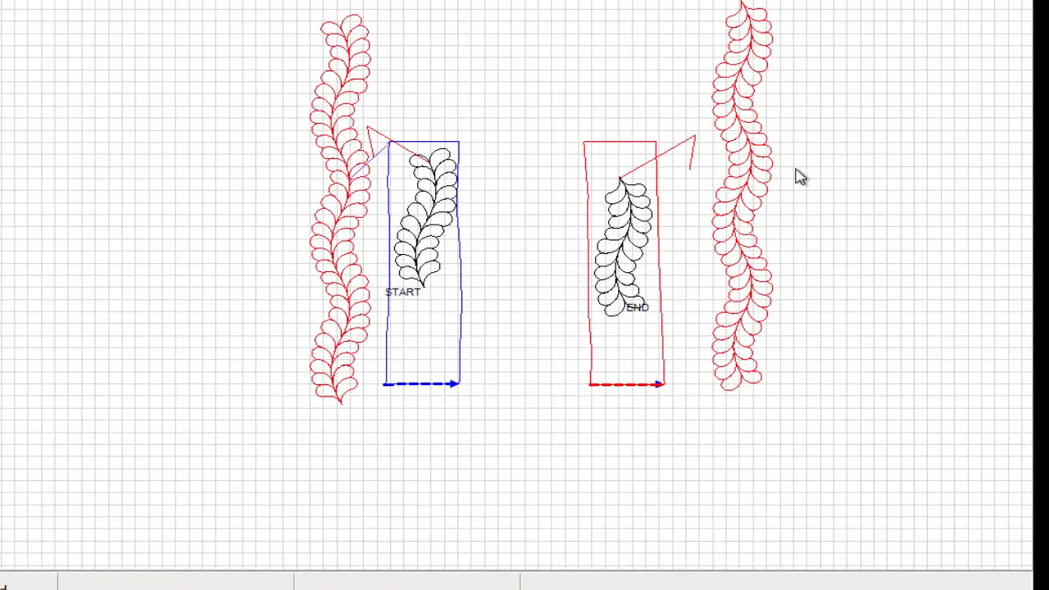
# Step: Measure from the lower end of the right border's topmost repeat to the lower end of its bottom repeat
pyautogui.press('m')
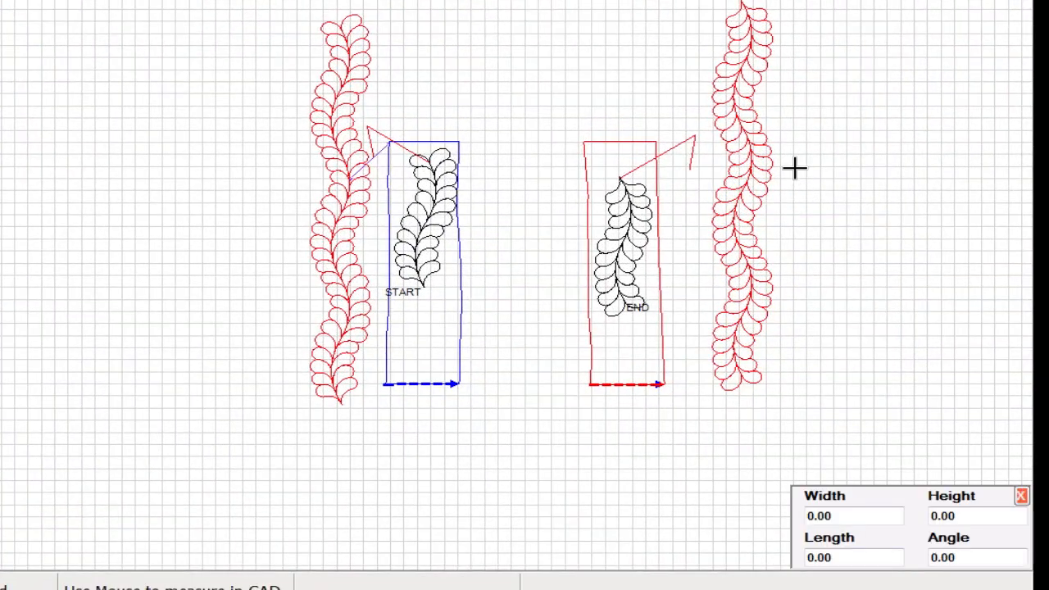
pyautogui.click(741, 129)
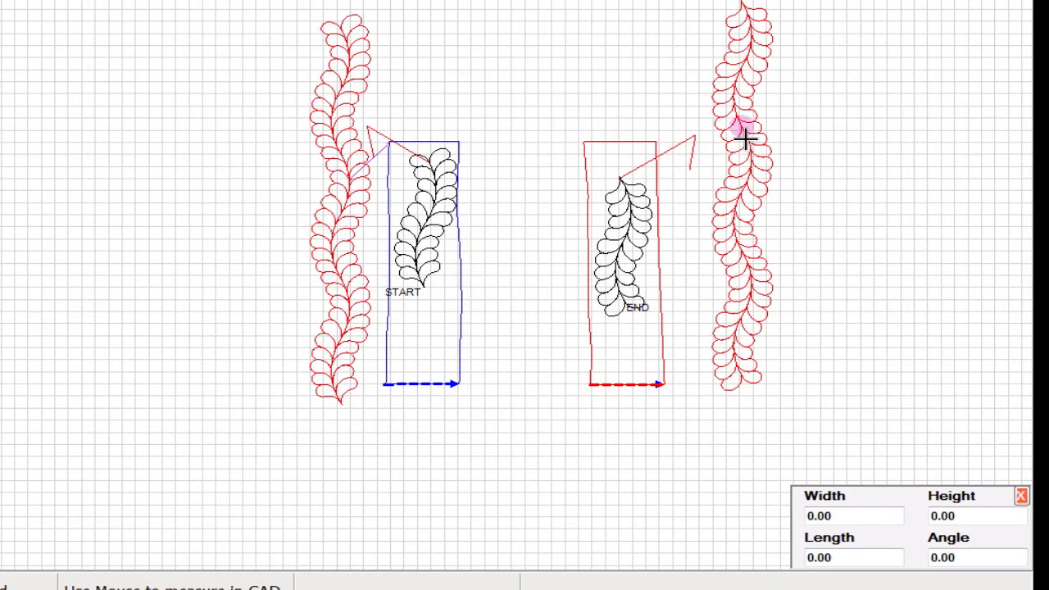
pyautogui.click(743, 363)
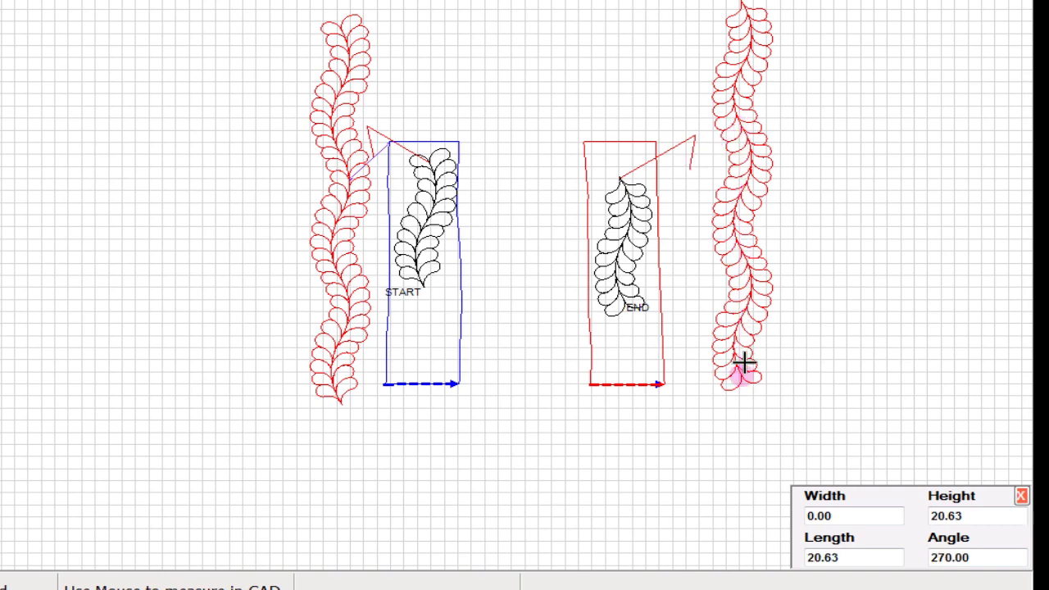
# Step: Select the repeats below the right feather border's topmost repeat, stretch them downward to a pattern height of 21.81, and deselect them
pyautogui.rightClick(811, 202)
pyautogui.moveTo(812, 196); pyautogui.dragTo(711, 380)
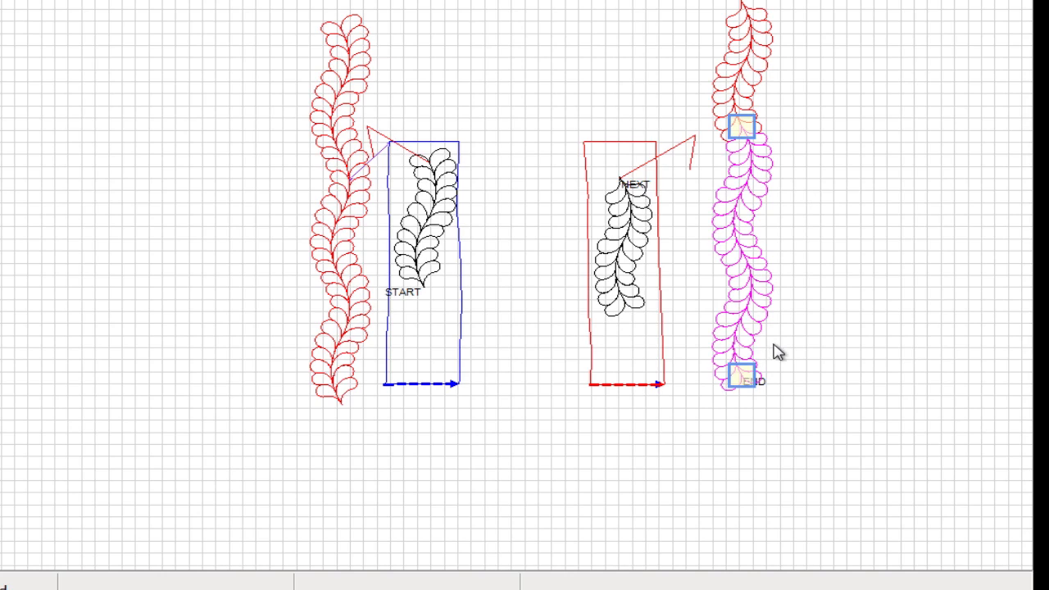
pyautogui.rightClick(777, 352)
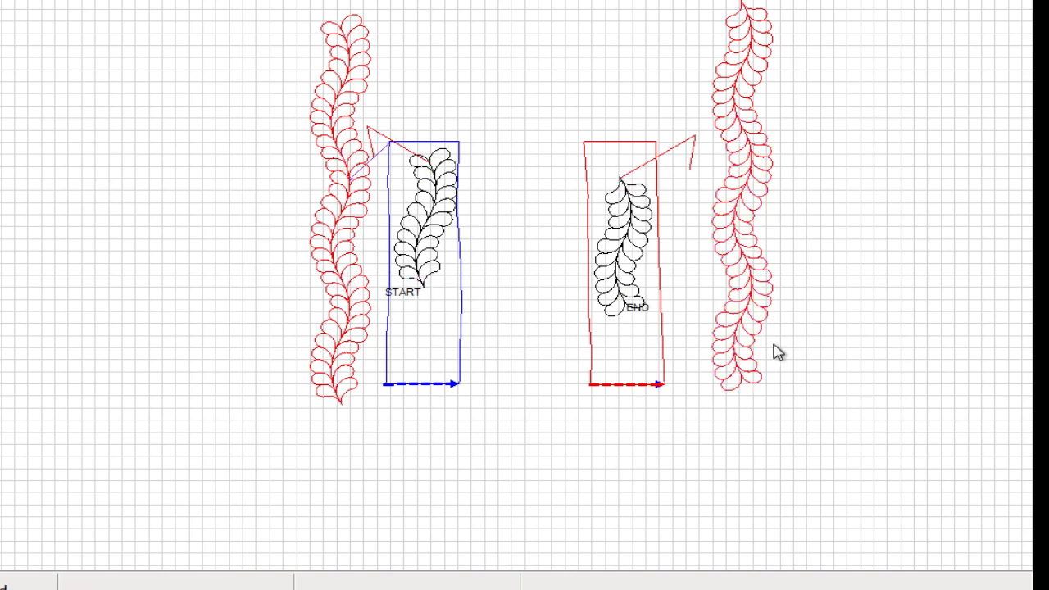
pyautogui.moveTo(795, 199); pyautogui.dragTo(708, 409)
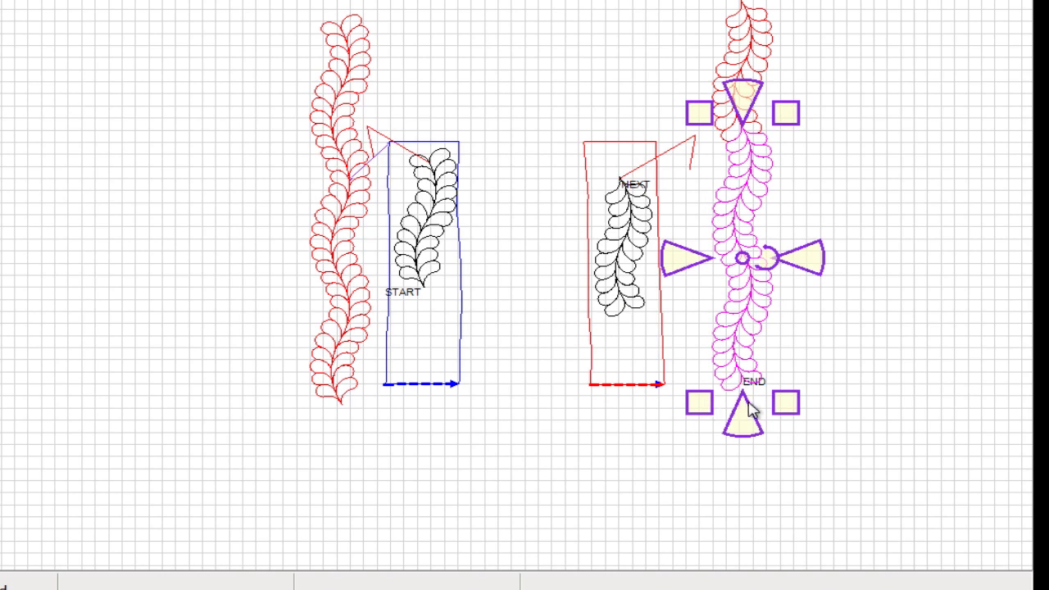
pyautogui.moveTo(751, 410); pyautogui.dragTo(747, 397)
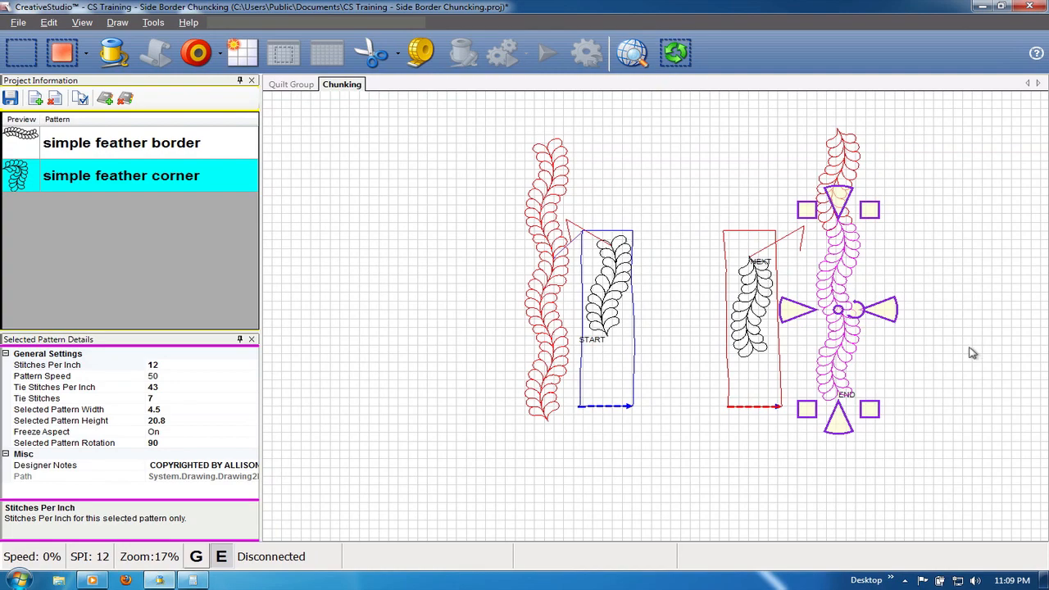
pyautogui.scroll(3, 970, 353)
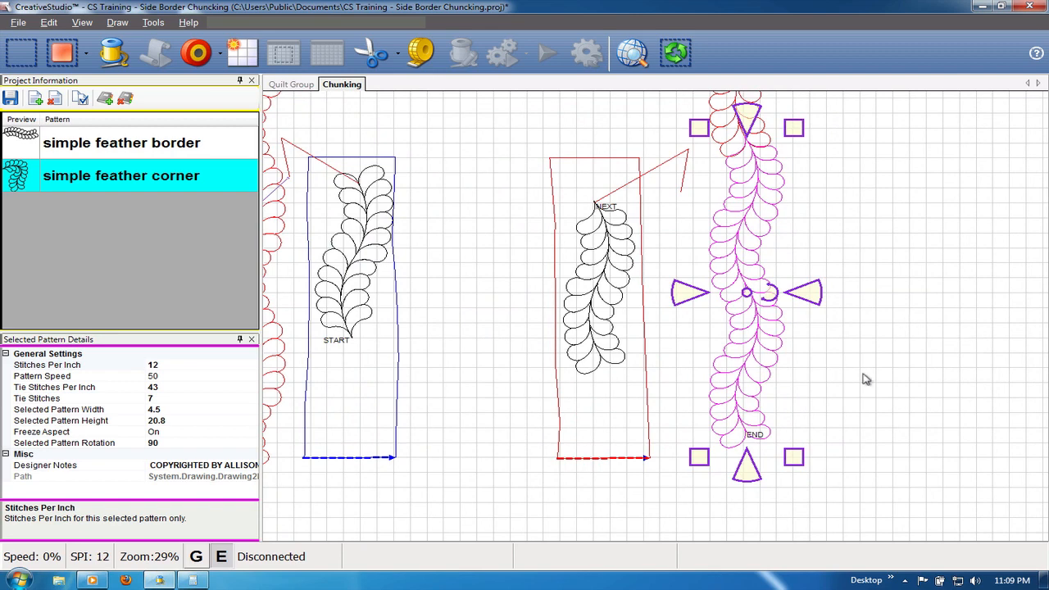
pyautogui.moveTo(743, 465); pyautogui.dragTo(747, 488)
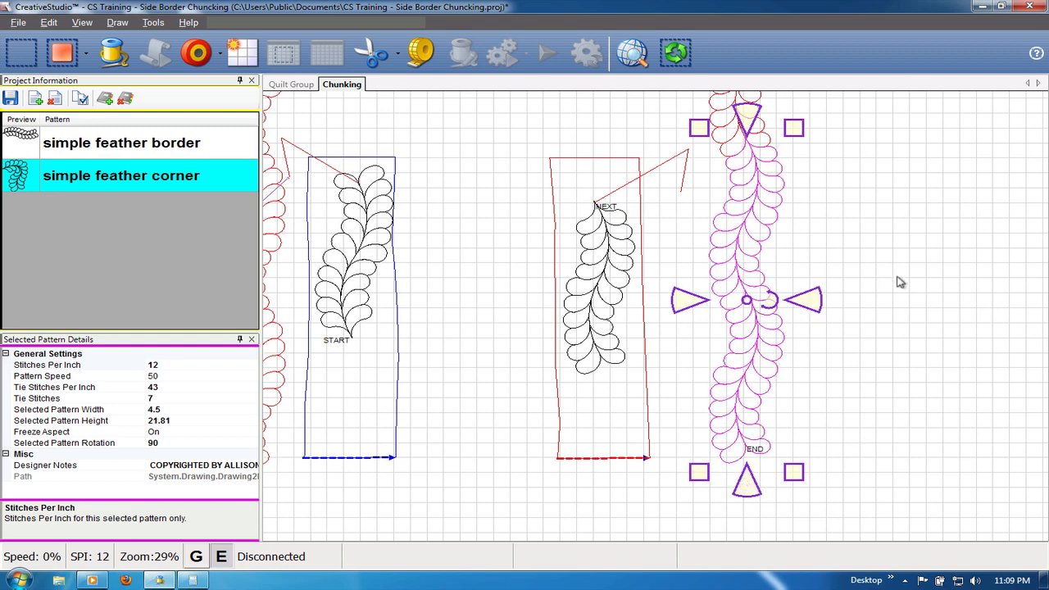
pyautogui.scroll(-4, 899, 282)
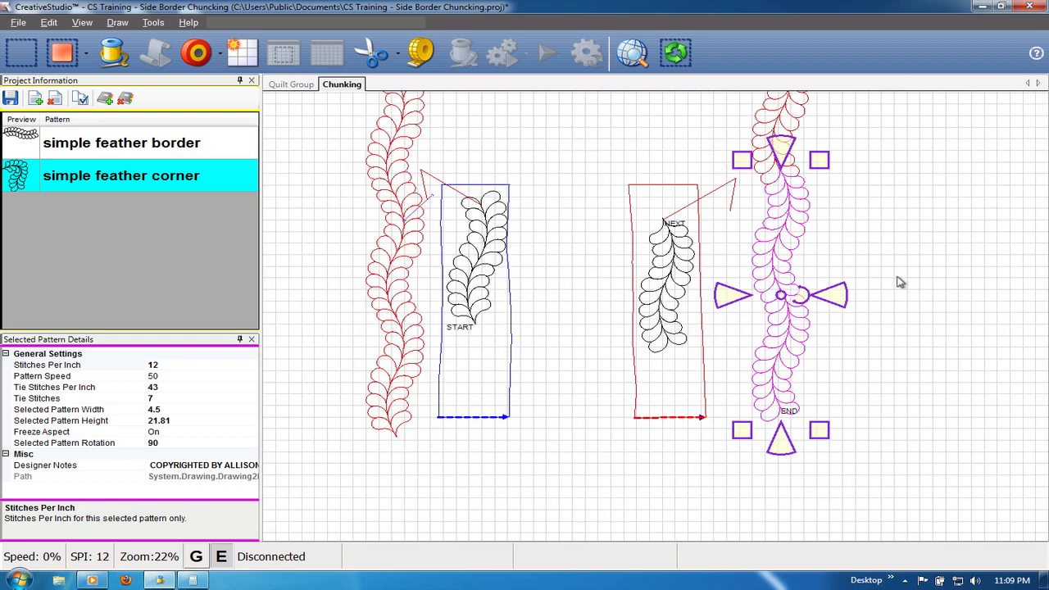
pyautogui.click(900, 282)
pyautogui.scroll(-4, 637, 205)
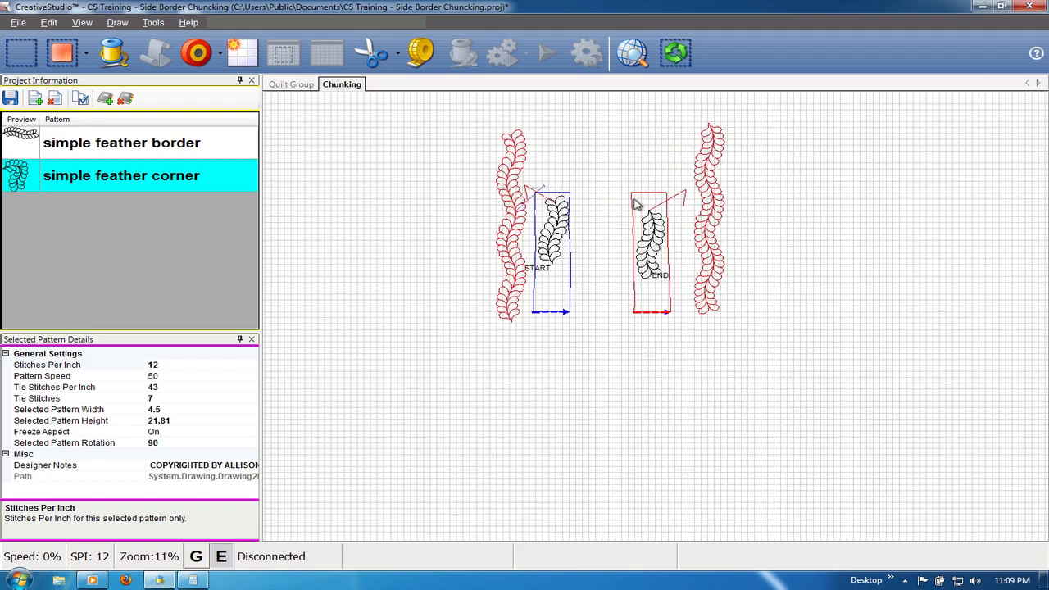
pyautogui.scroll(2, 625, 136)
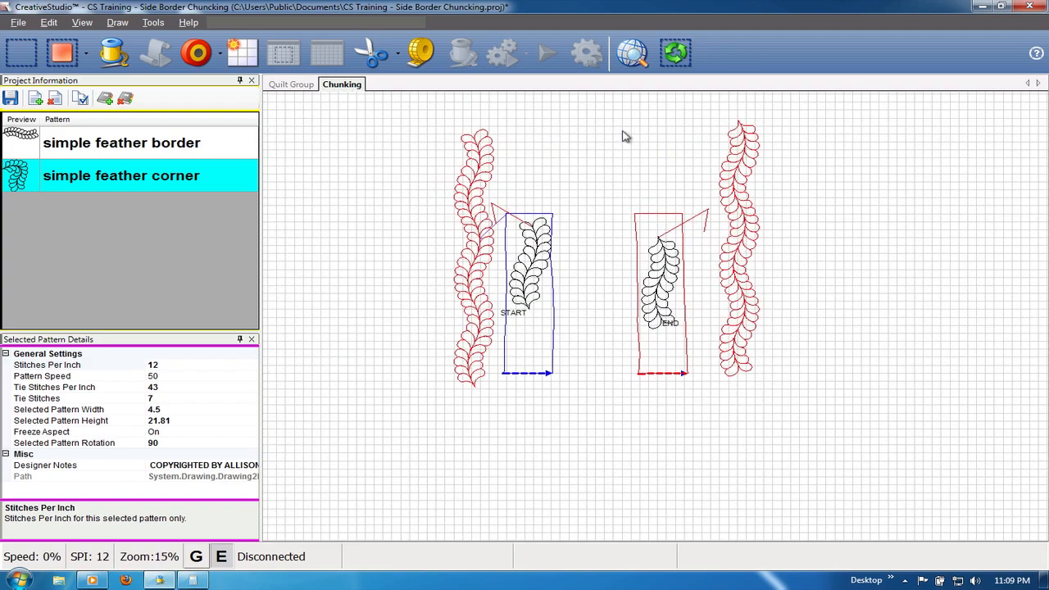